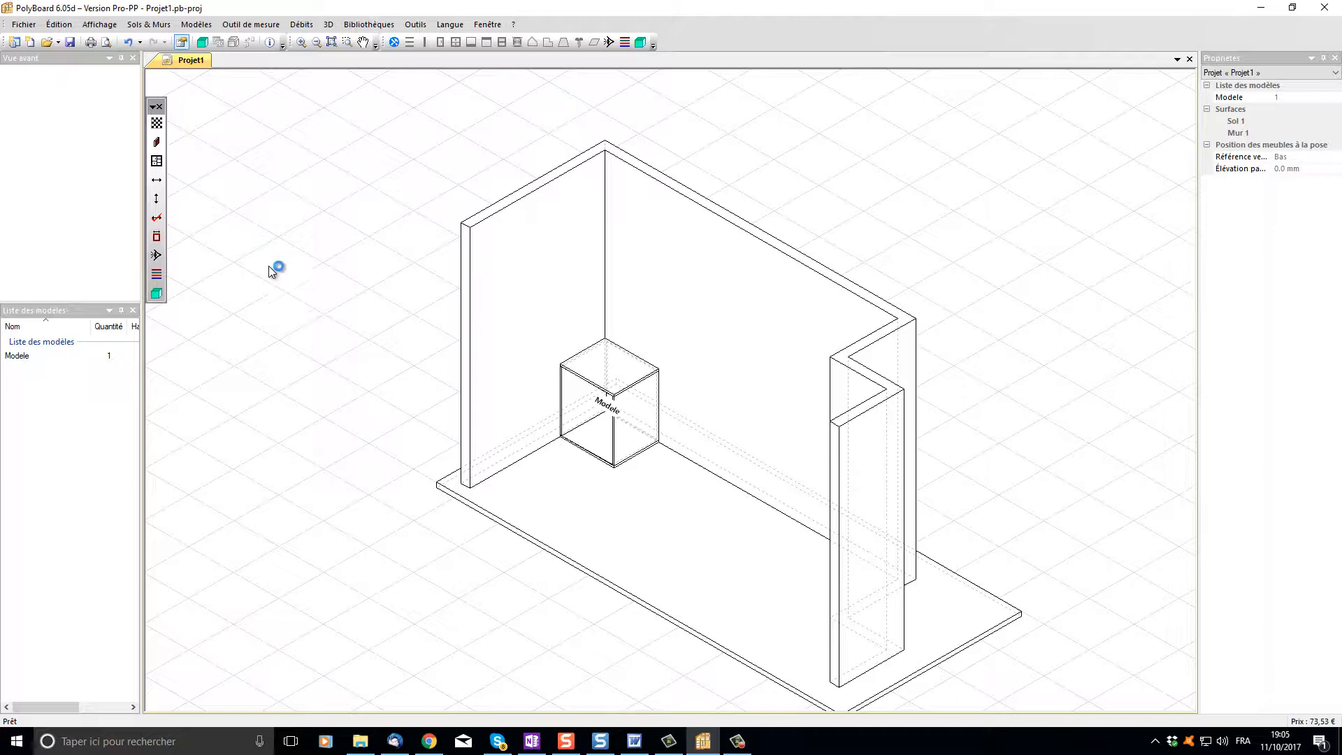
# Step: Display the room's dimensions and rename the box model in the room as Placard
pyautogui.click(158, 217)
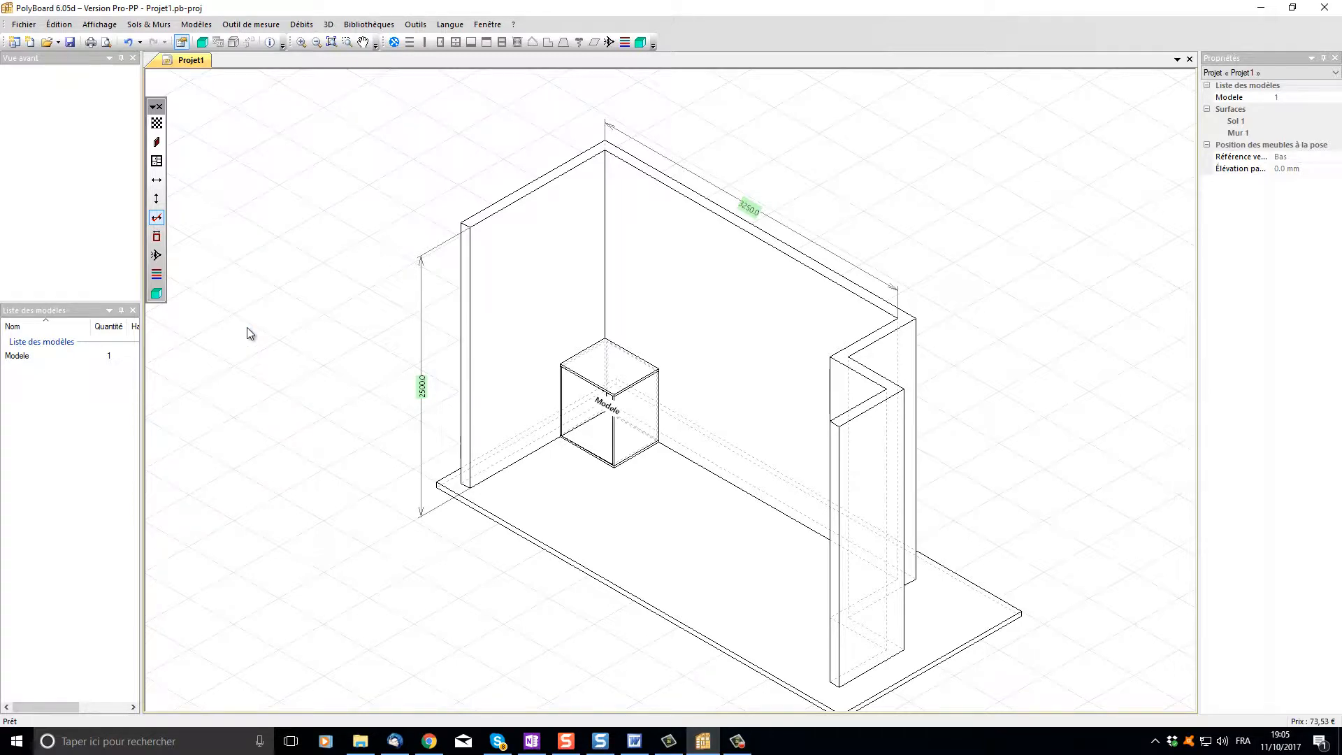
pyautogui.click(576, 386)
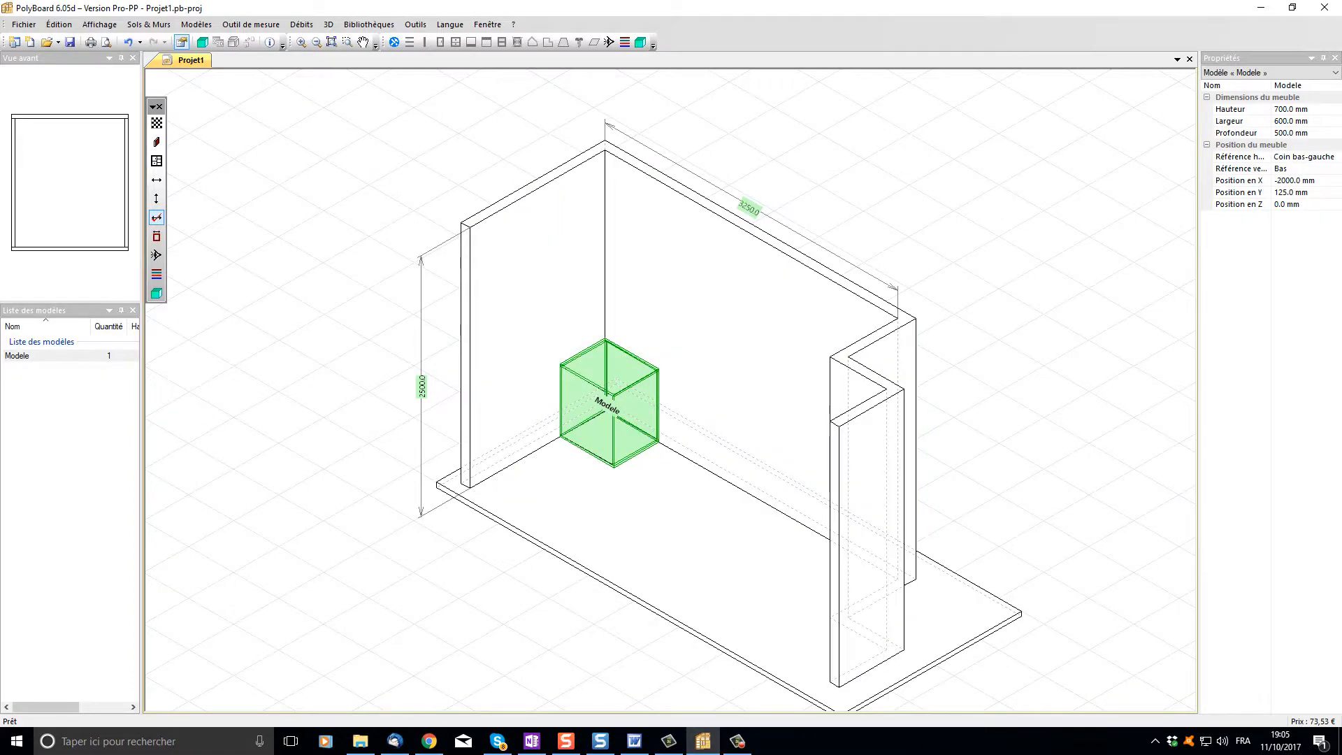
pyautogui.click(1315, 85)
pyautogui.write('P')
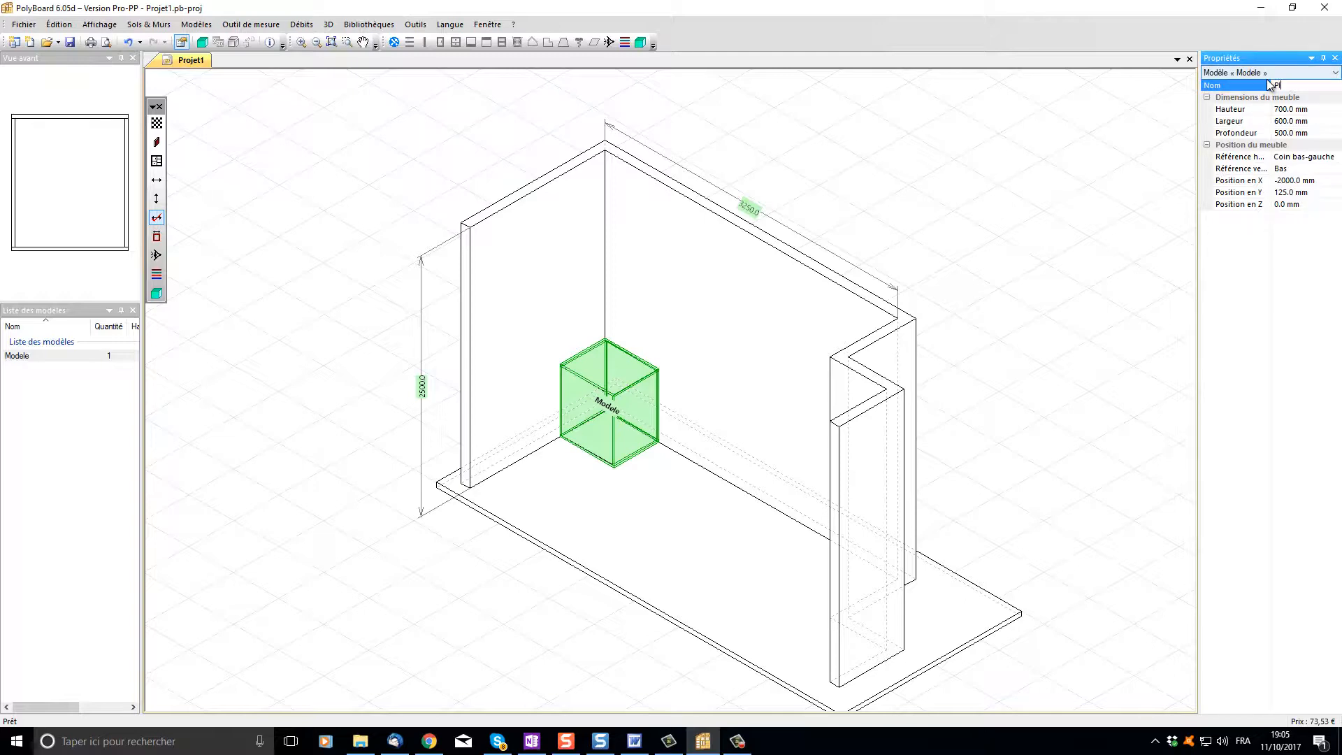
pyautogui.write('lacard')
pyautogui.press('Return')
# Step: Set the Placard cabinet's height to 2000 mm and its width to 3250 mm
pyautogui.click(1310, 109)
pyautogui.click(1310, 110)
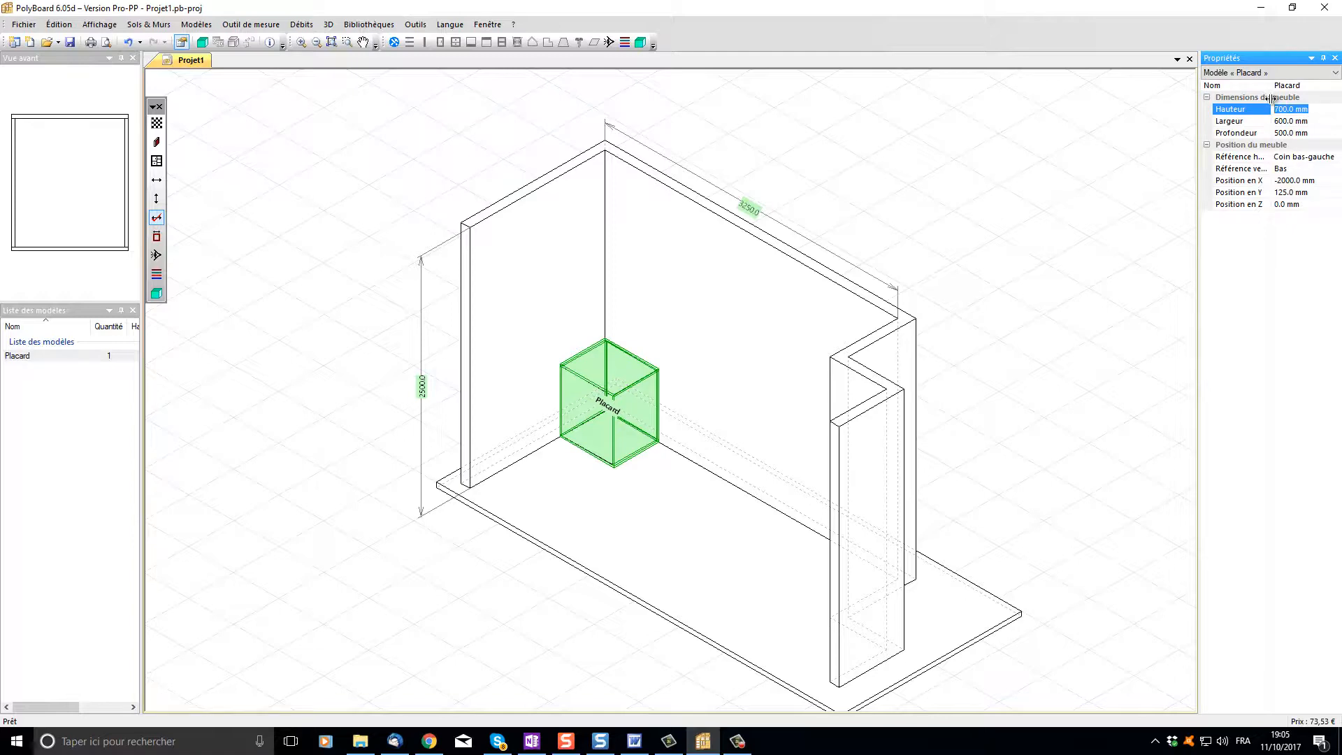
pyautogui.write('2000')
pyautogui.click(1308, 121)
pyautogui.click(1279, 121)
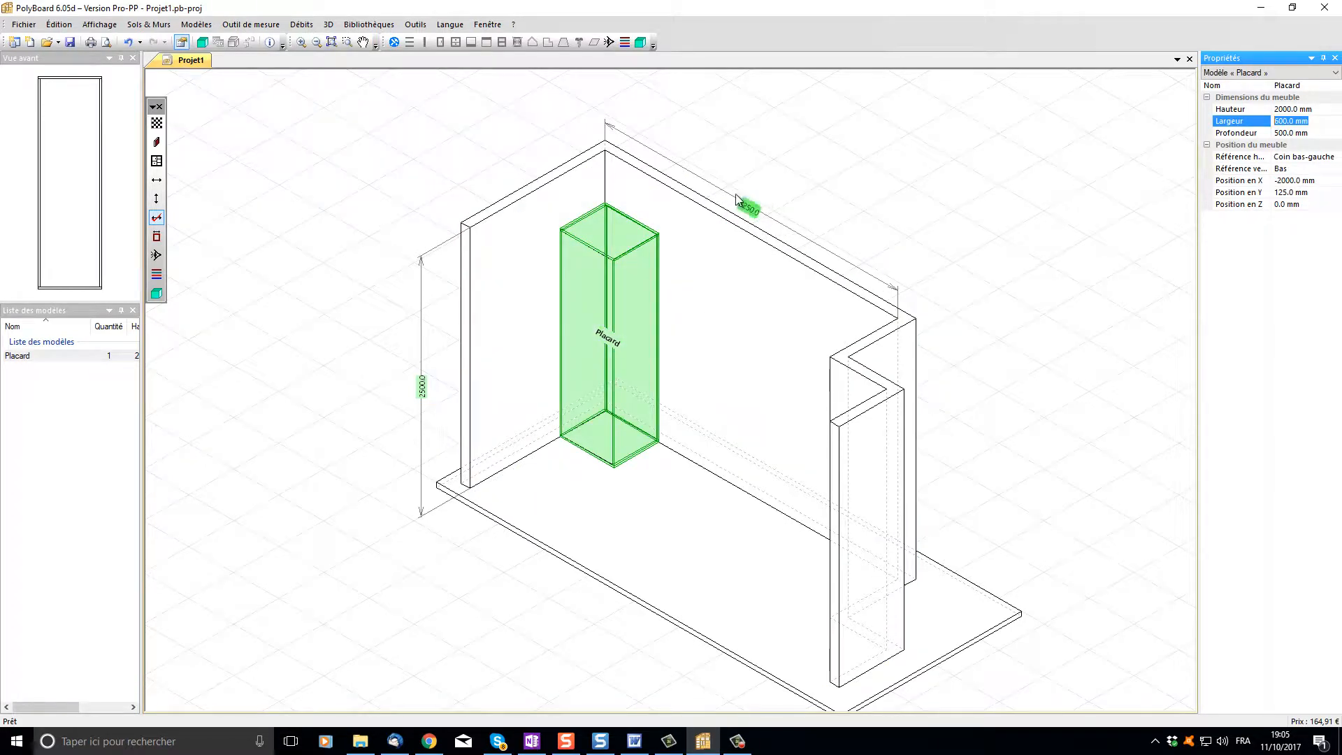
pyautogui.write('3250')
pyautogui.press('Return')
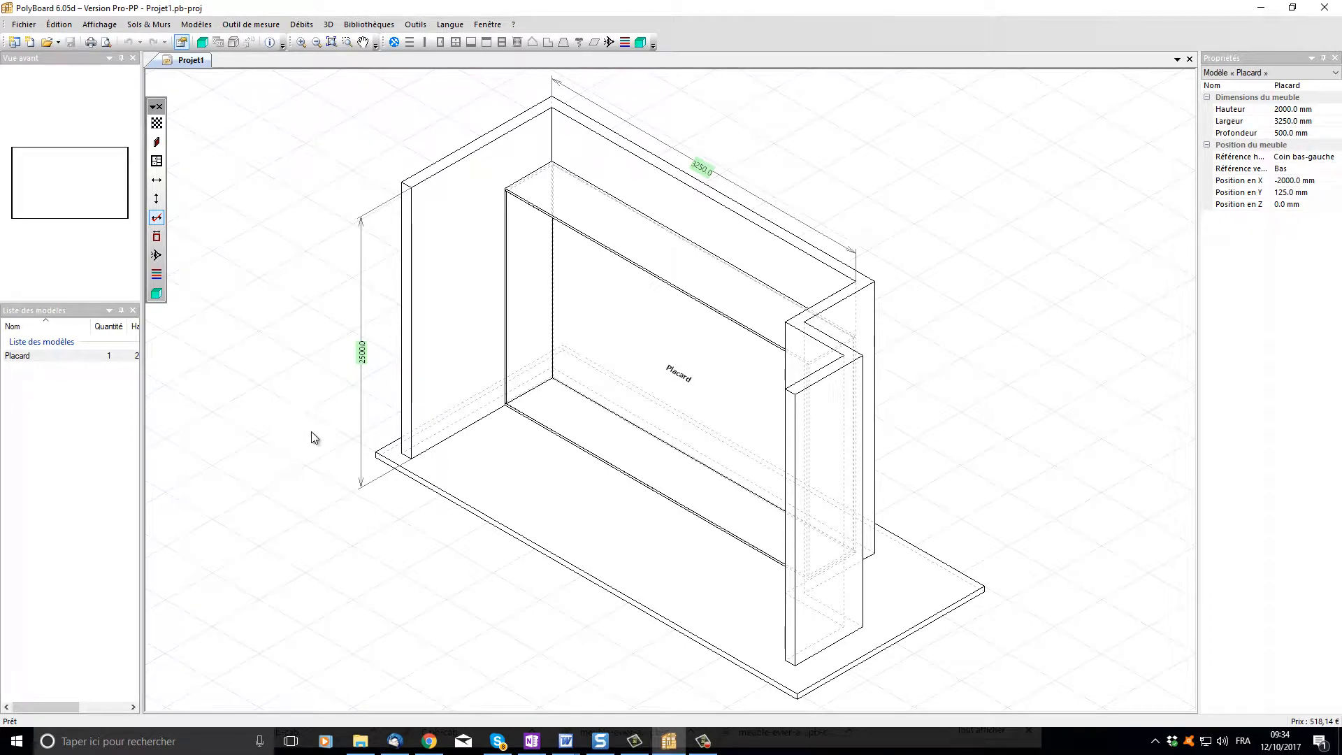
# Step: Open the Placard cabinet for editing and show its 3D view beside the drawing in a vertical tab group
pyautogui.click(549, 207)
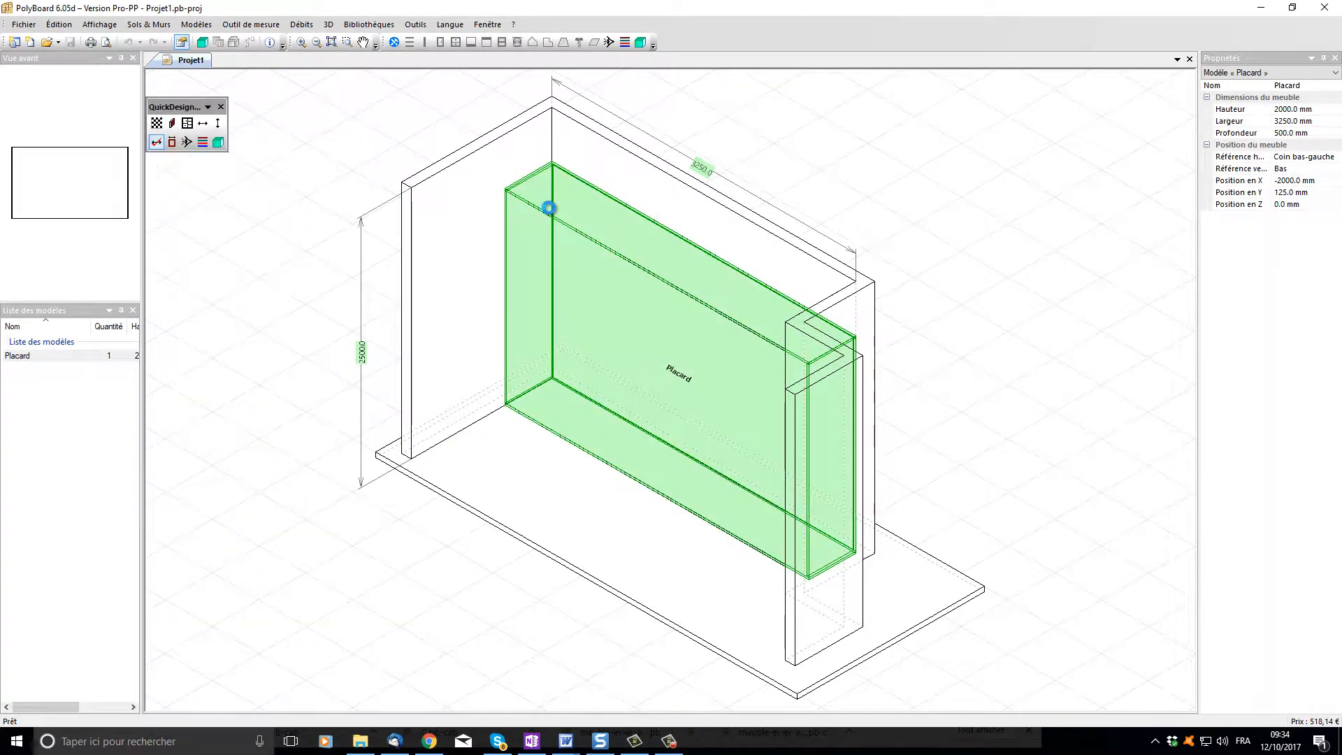
pyautogui.doubleClick(549, 208)
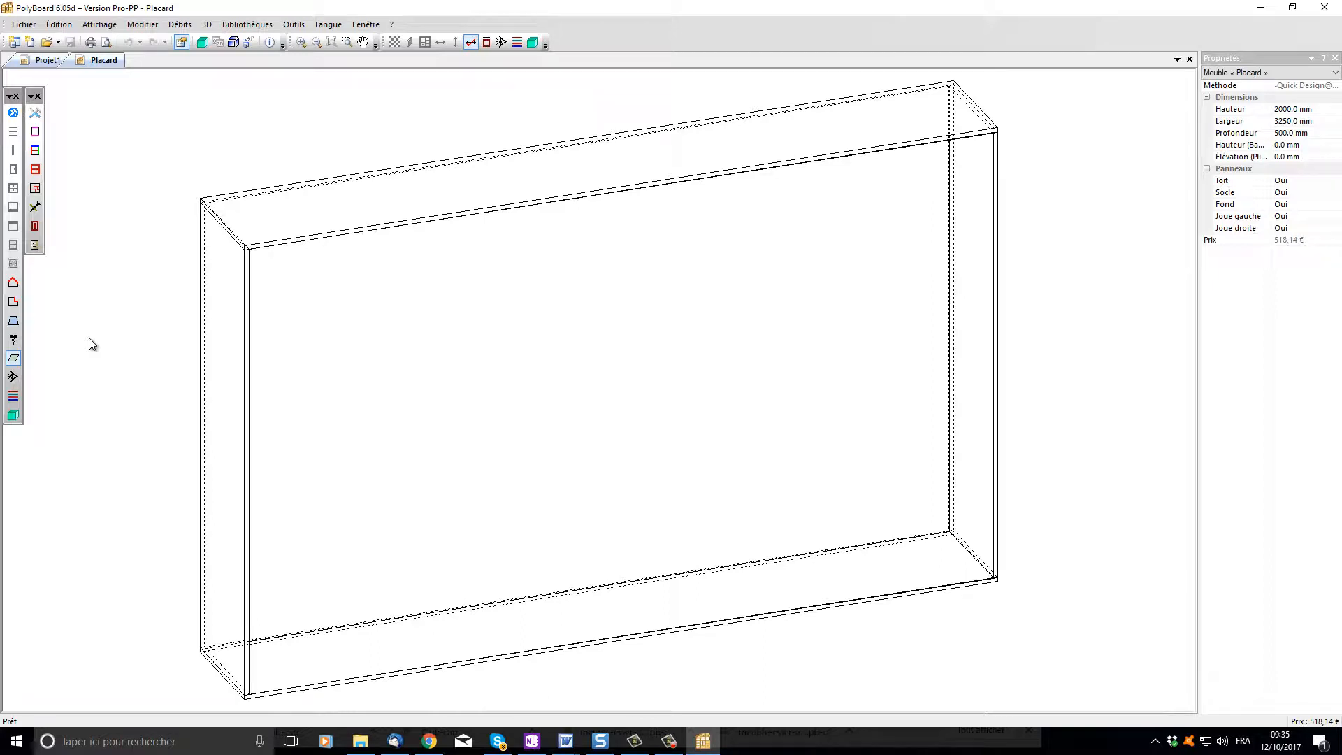
pyautogui.click(13, 416)
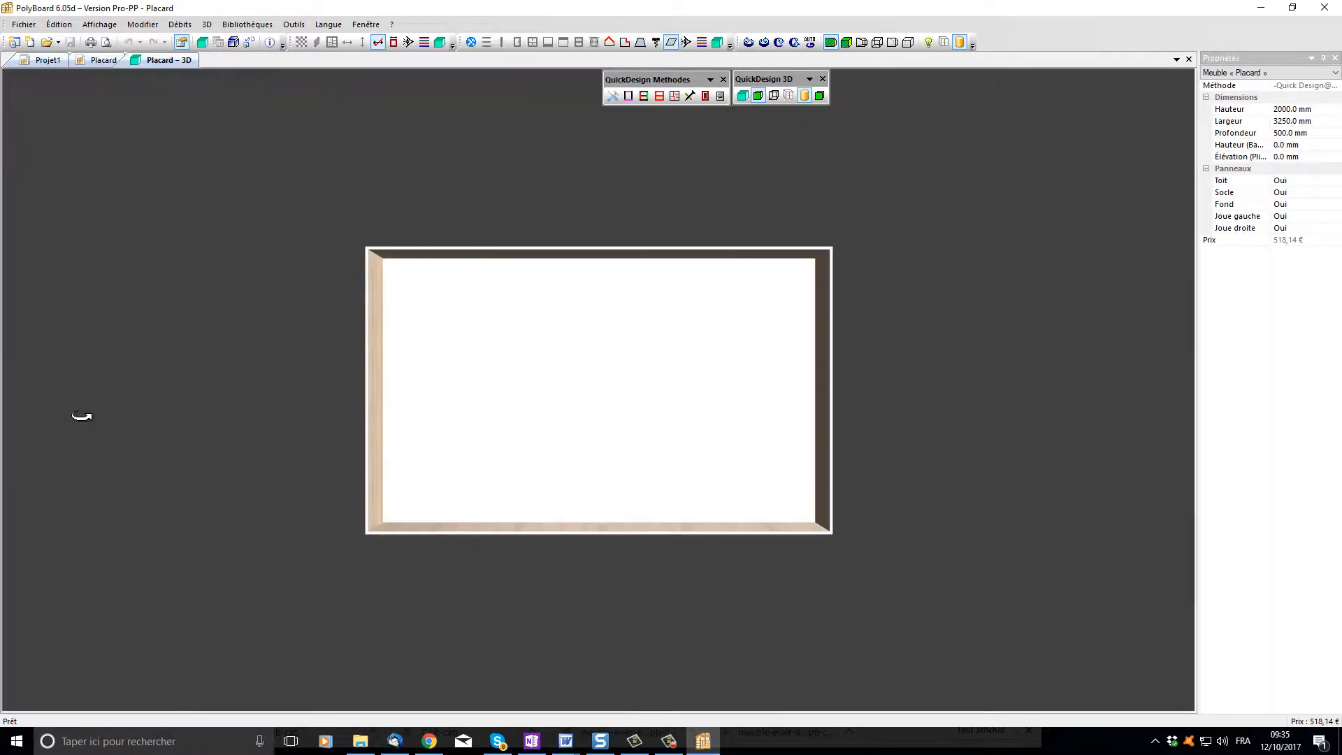
pyautogui.moveTo(515, 452); pyautogui.dragTo(728, 487)
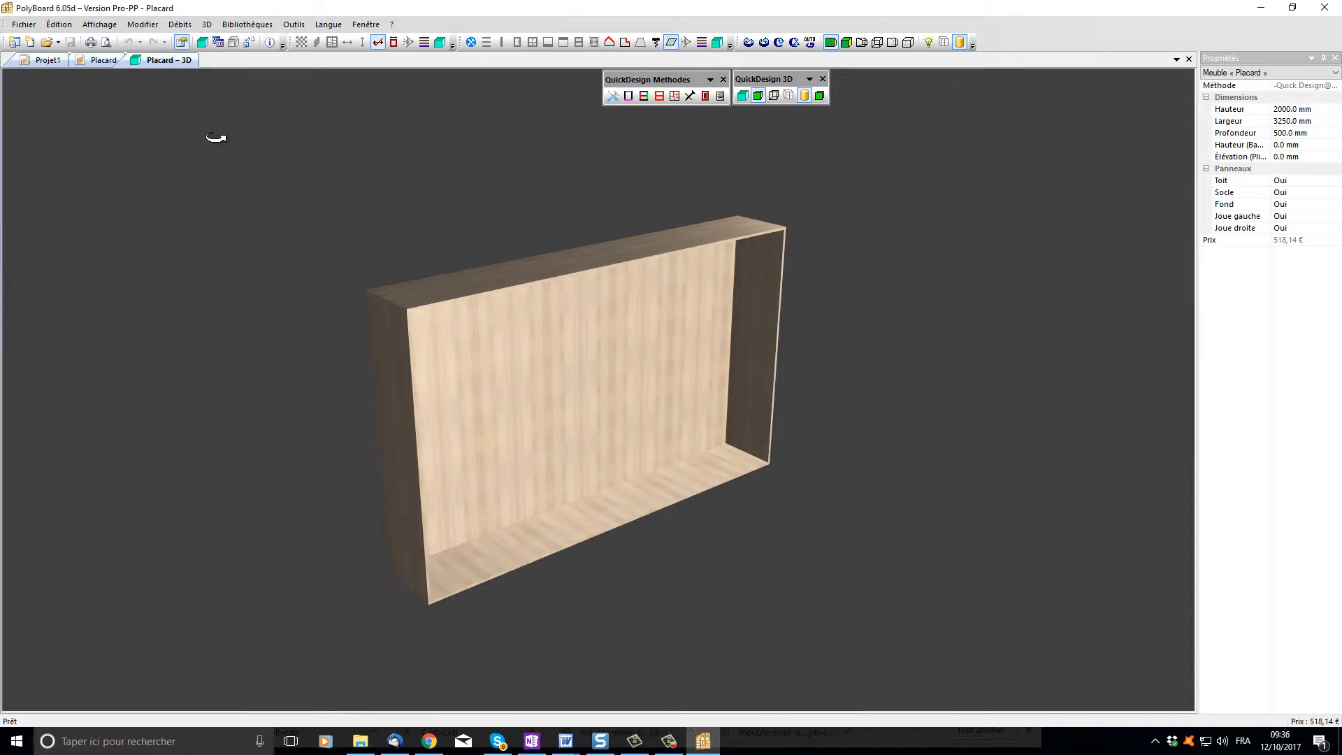
pyautogui.rightClick(160, 62)
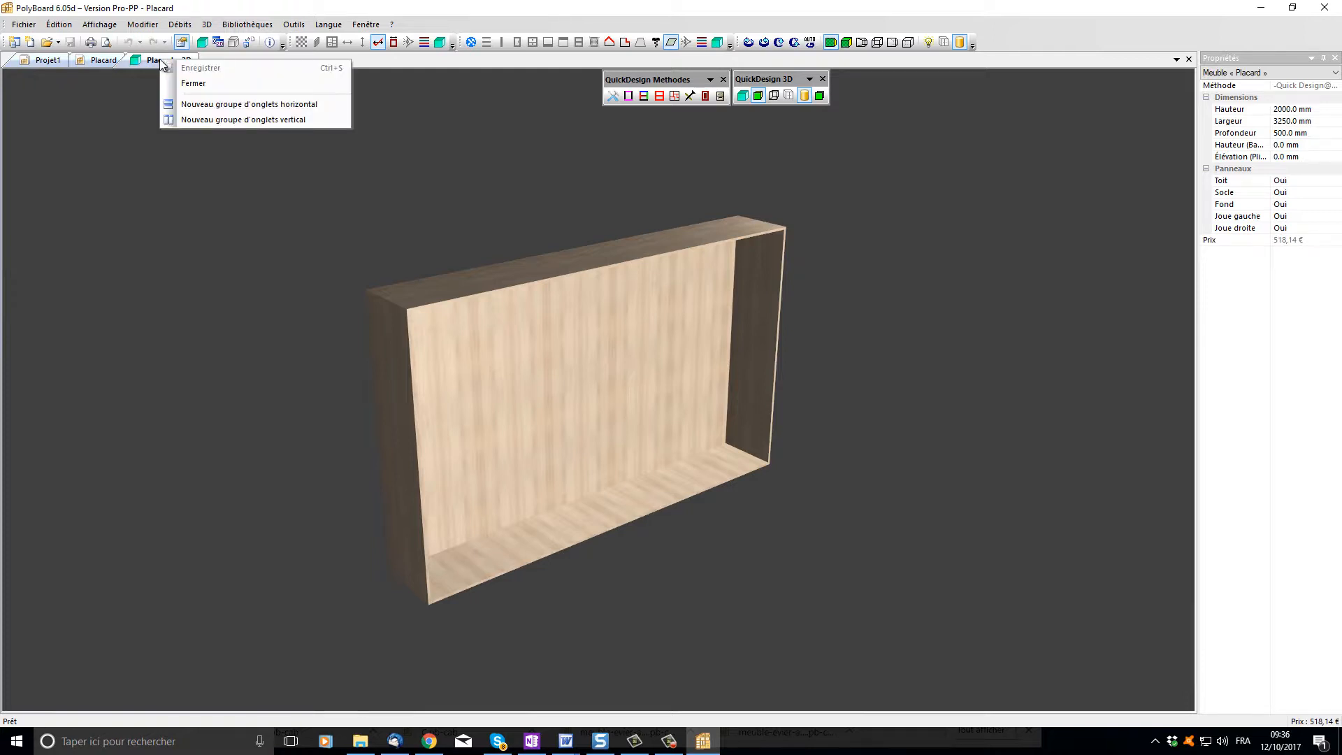
pyautogui.click(228, 119)
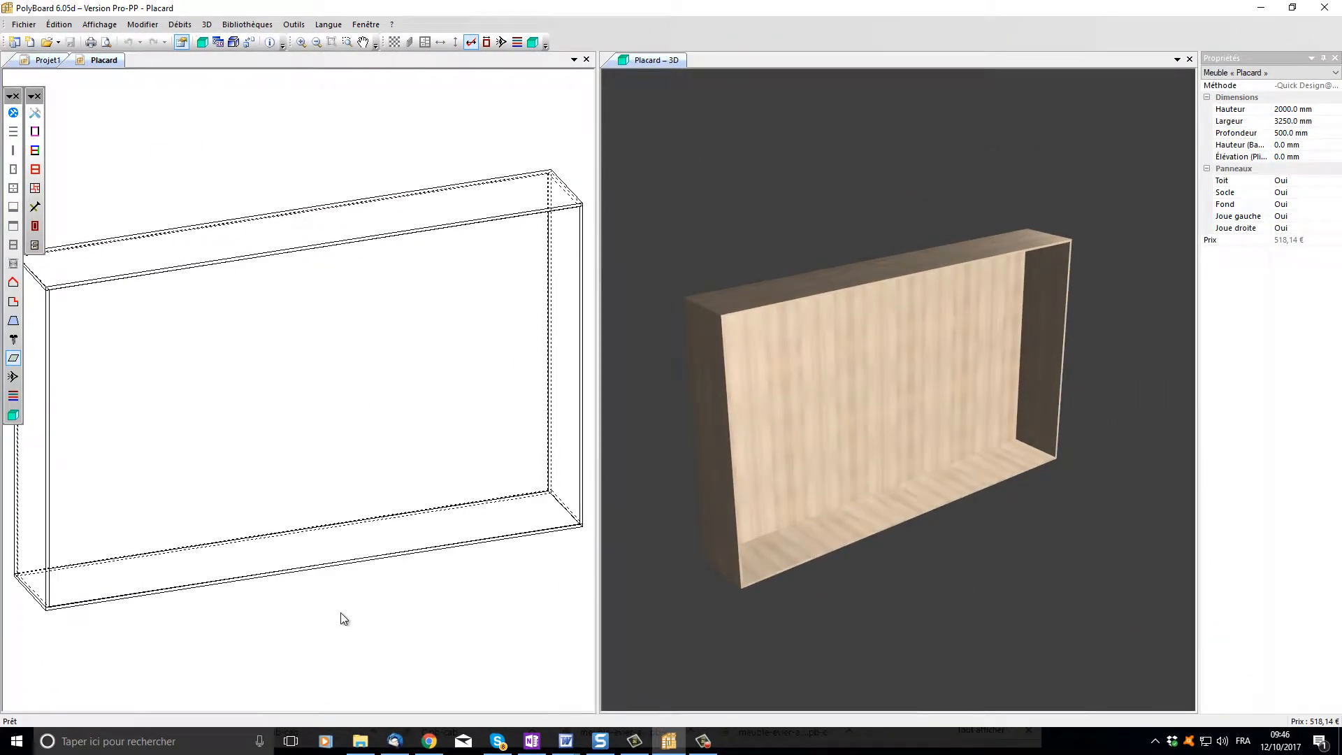
# Step: Divide the cabinet's whole interior with four evenly spaced vertical partitions of type Cloison verticale
pyautogui.click(13, 113)
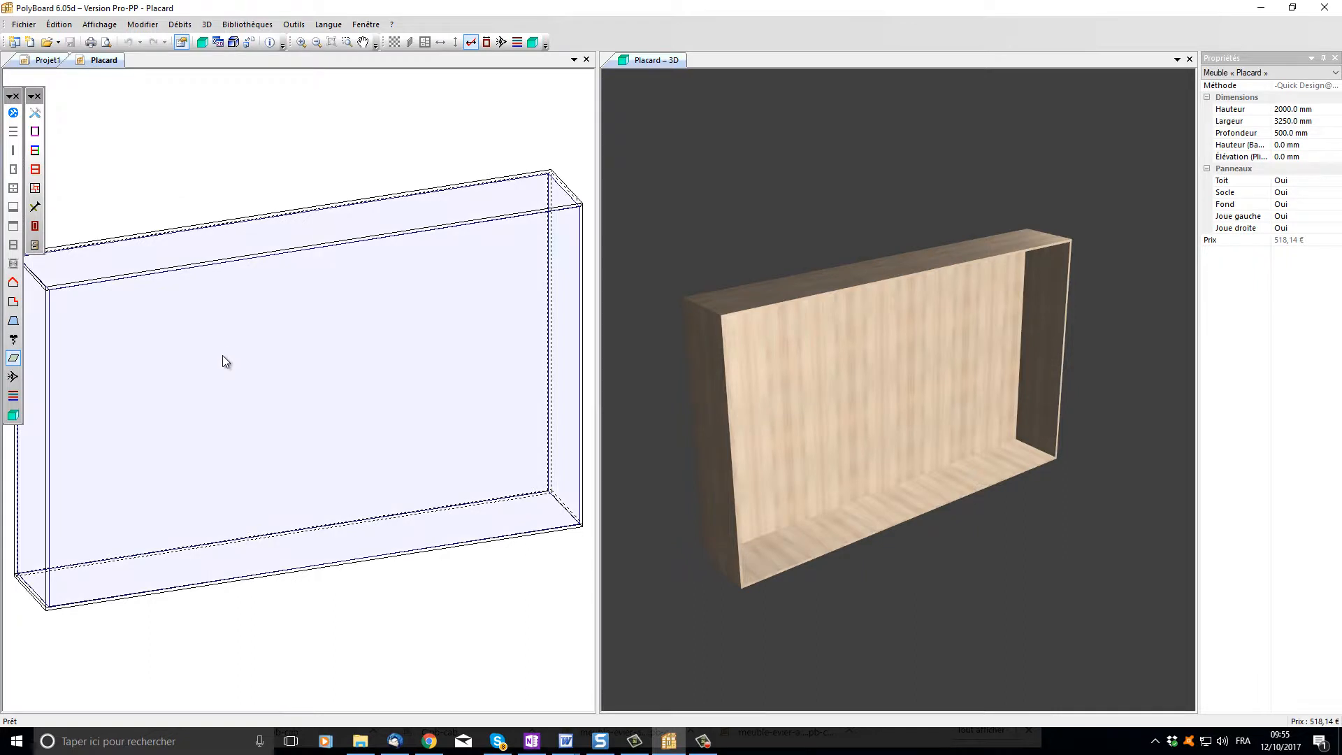
pyautogui.click(223, 355)
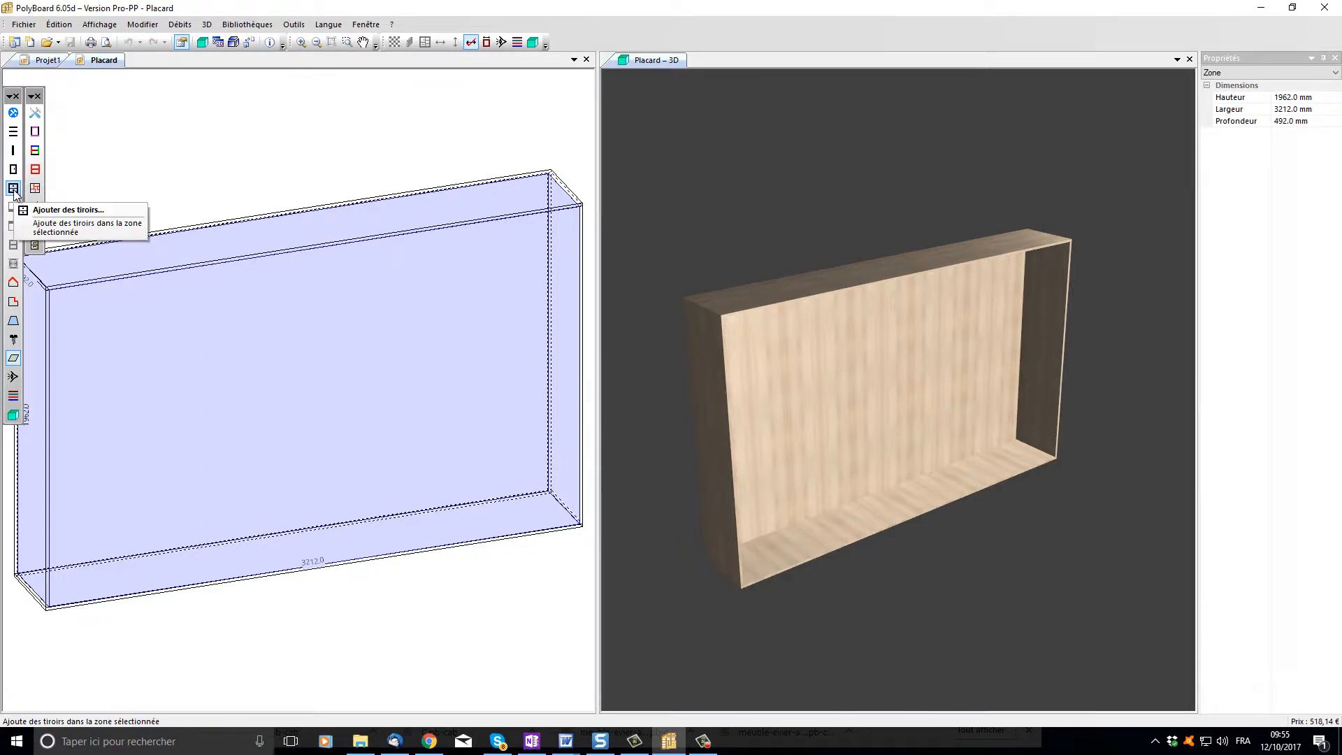
pyautogui.click(13, 151)
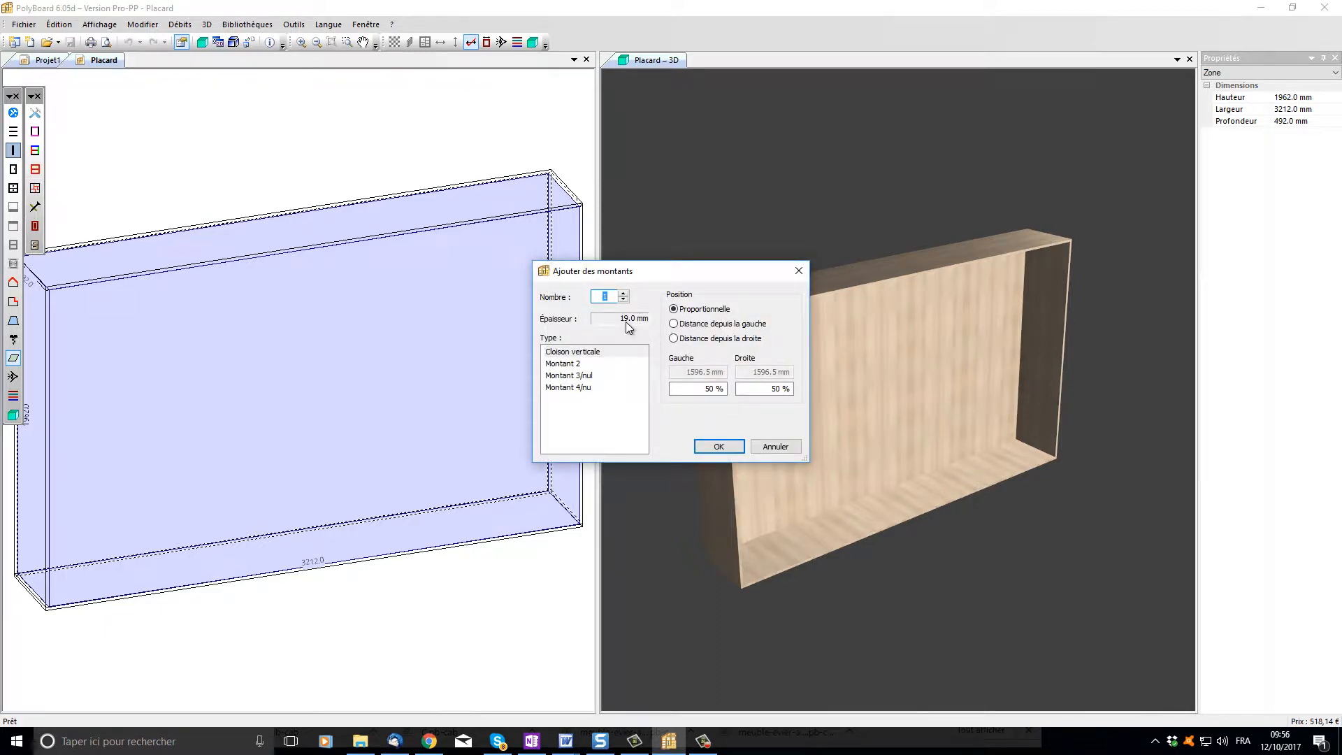
pyautogui.click(623, 294)
pyautogui.click(624, 294)
pyautogui.click(623, 294)
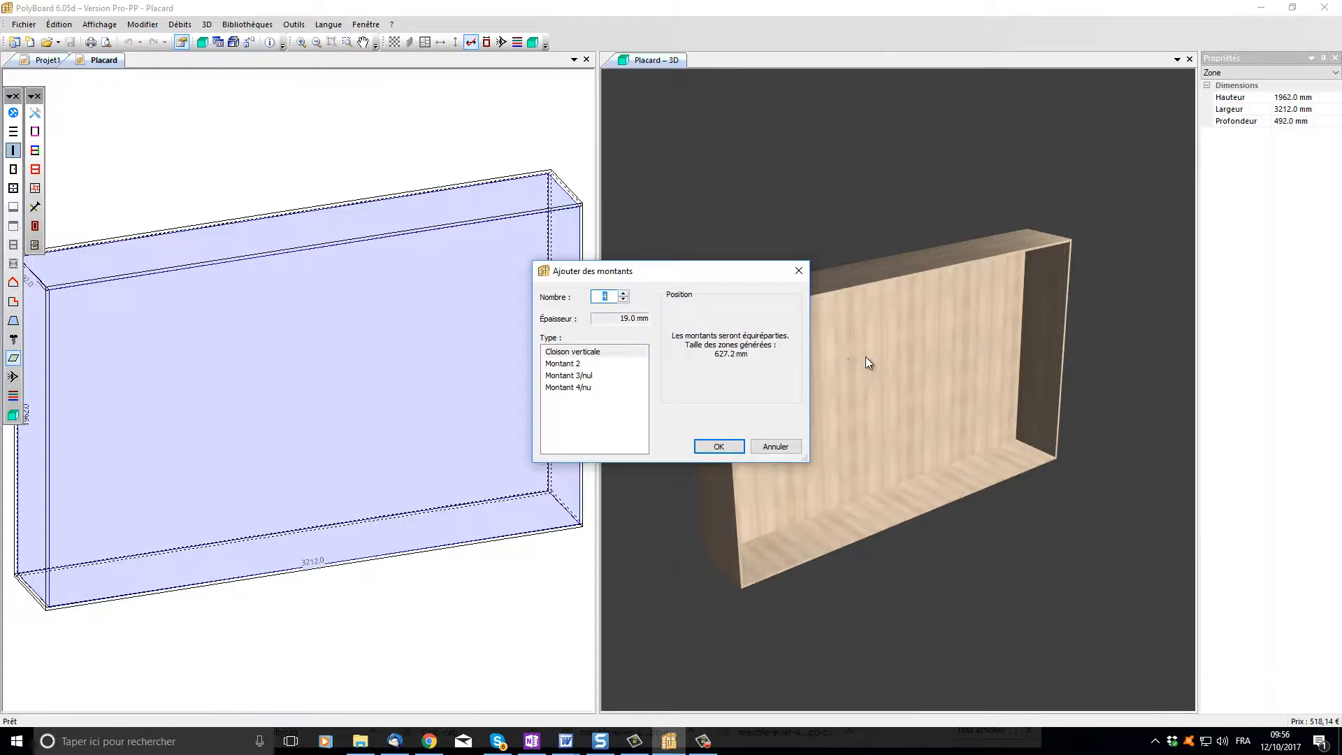
pyautogui.click(719, 446)
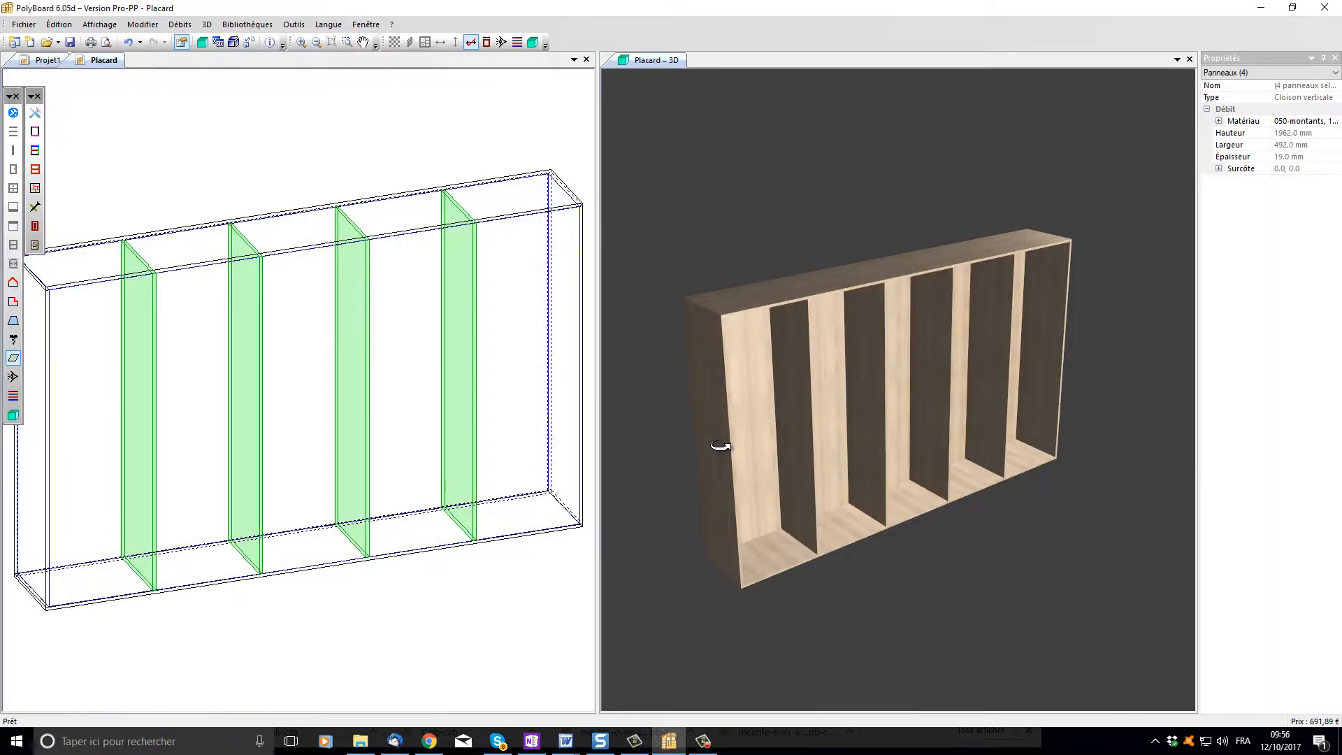
# Step: Add one fixed shelf (Étagère fixe) at 50 % height in the middle compartment
pyautogui.click(330, 337)
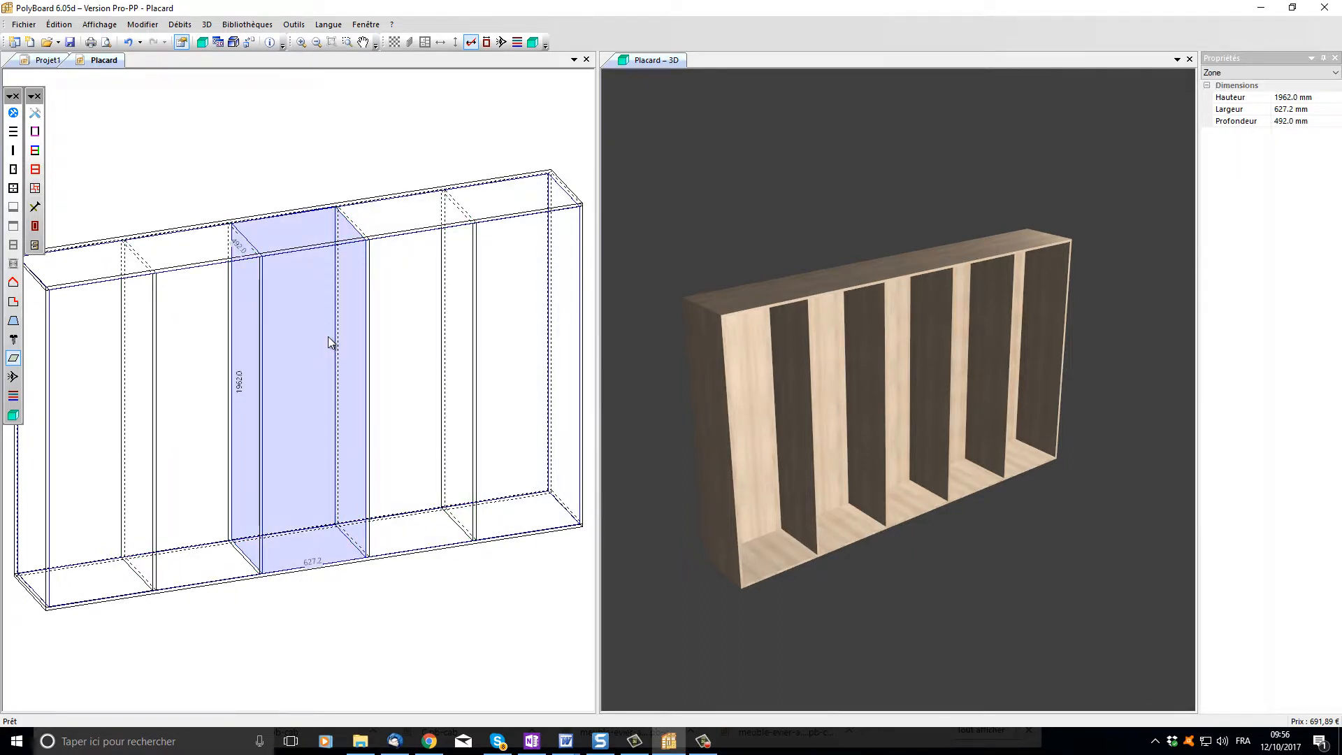
pyautogui.click(14, 132)
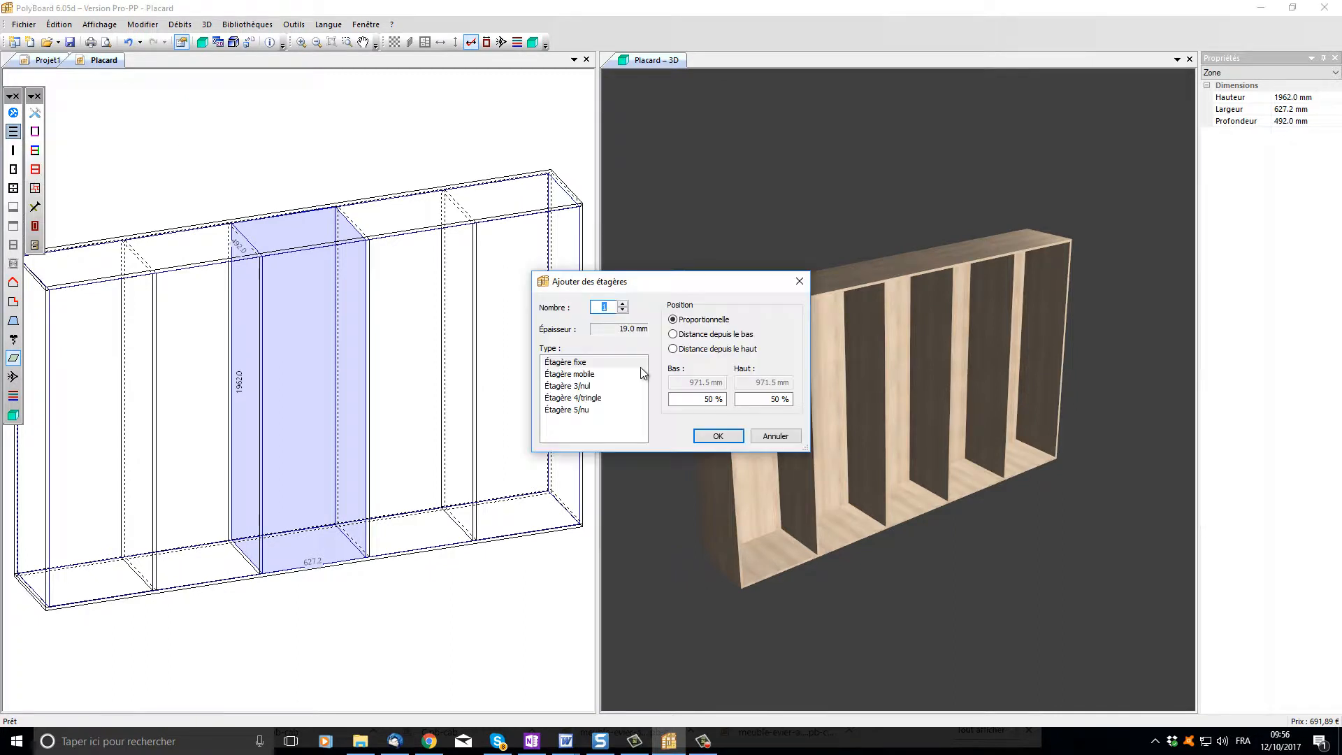
pyautogui.click(584, 363)
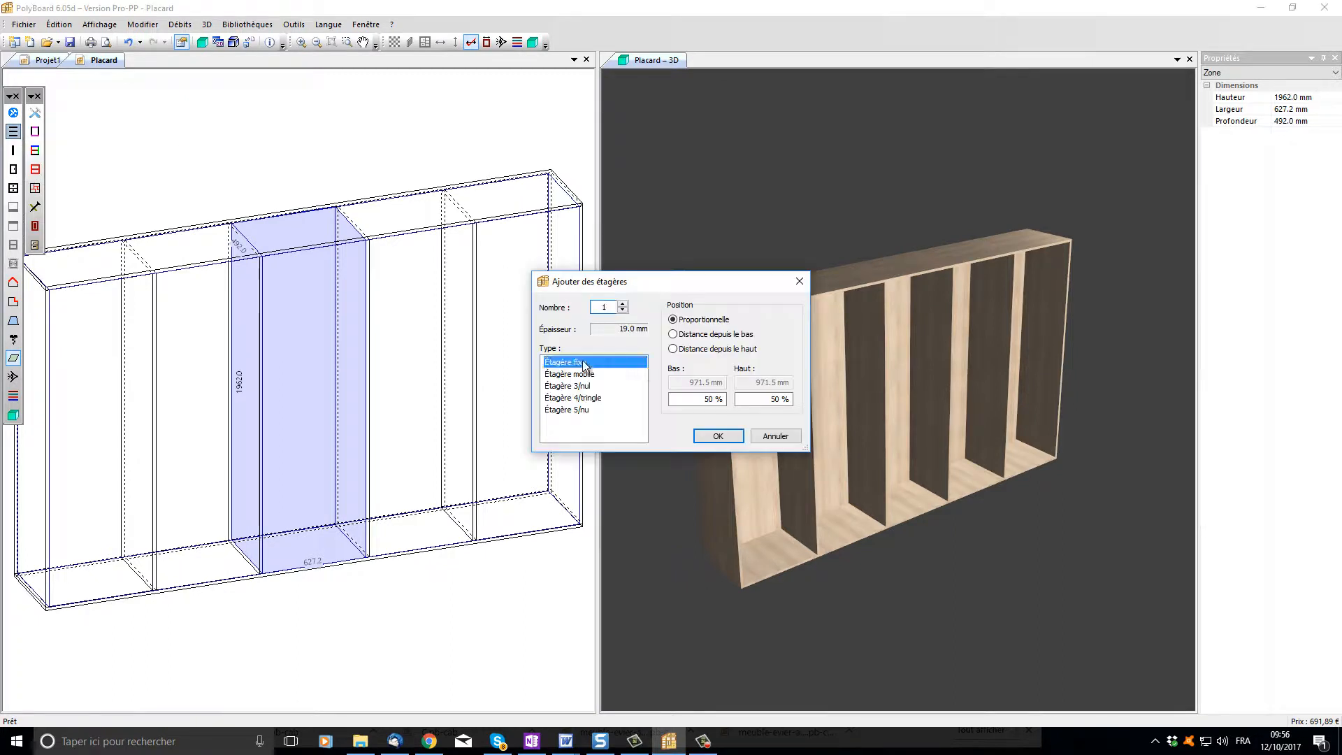
pyautogui.click(708, 441)
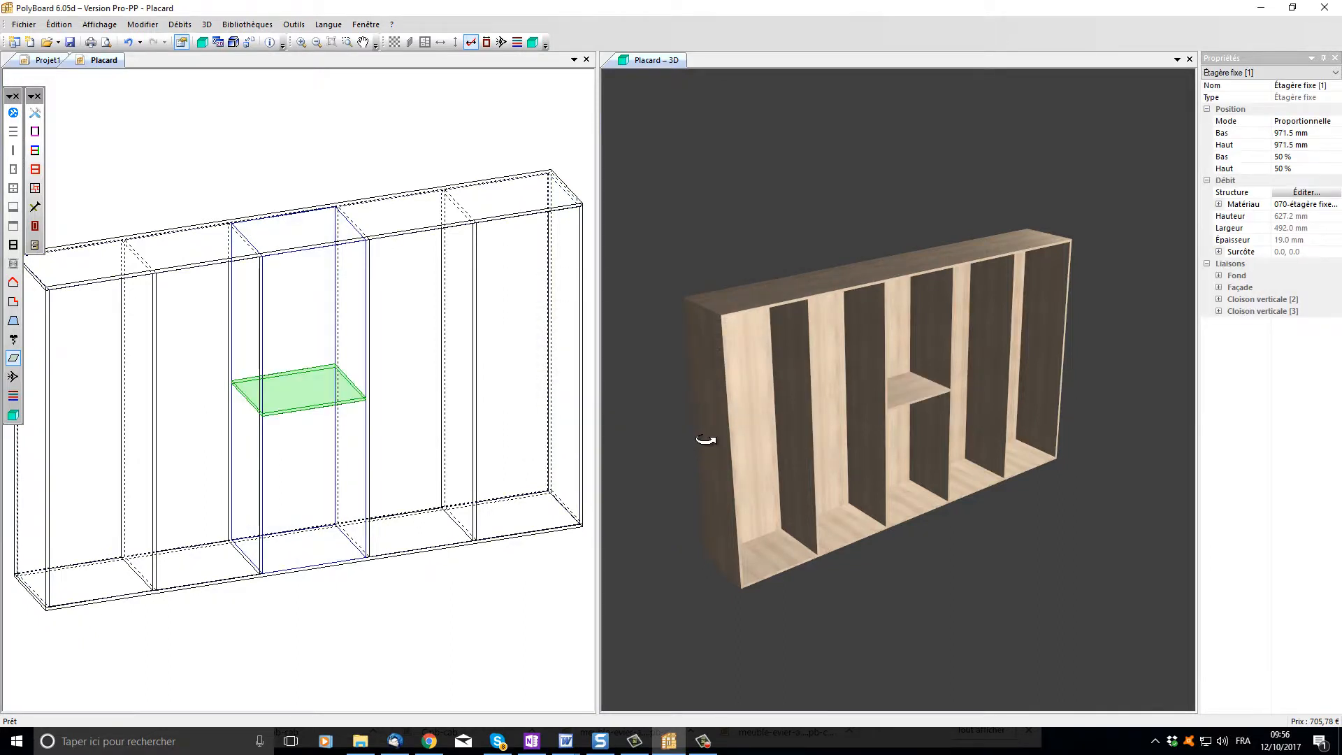
# Step: Add a fixed shelf at 50 % height in the fourth compartment and fit a simple Porte 1/enc/1.5-3 door on the zone below it
pyautogui.click(402, 293)
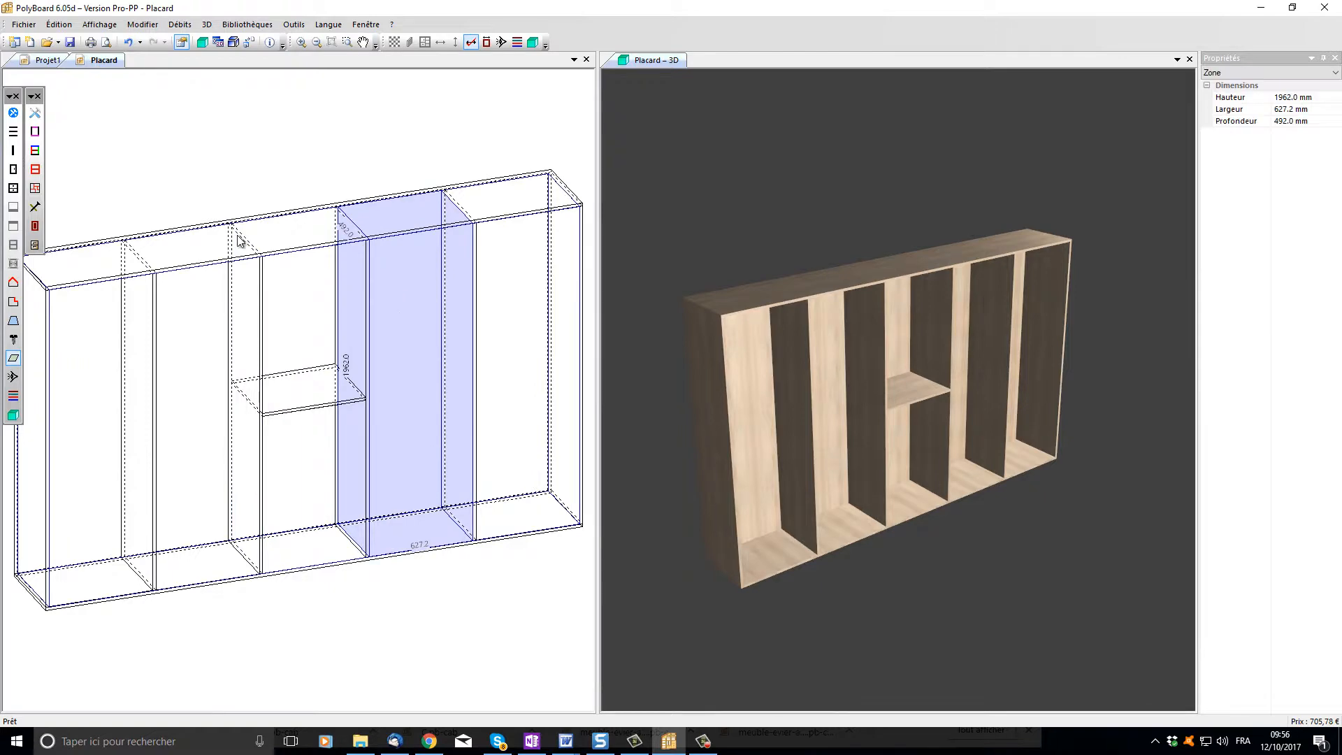
pyautogui.click(13, 131)
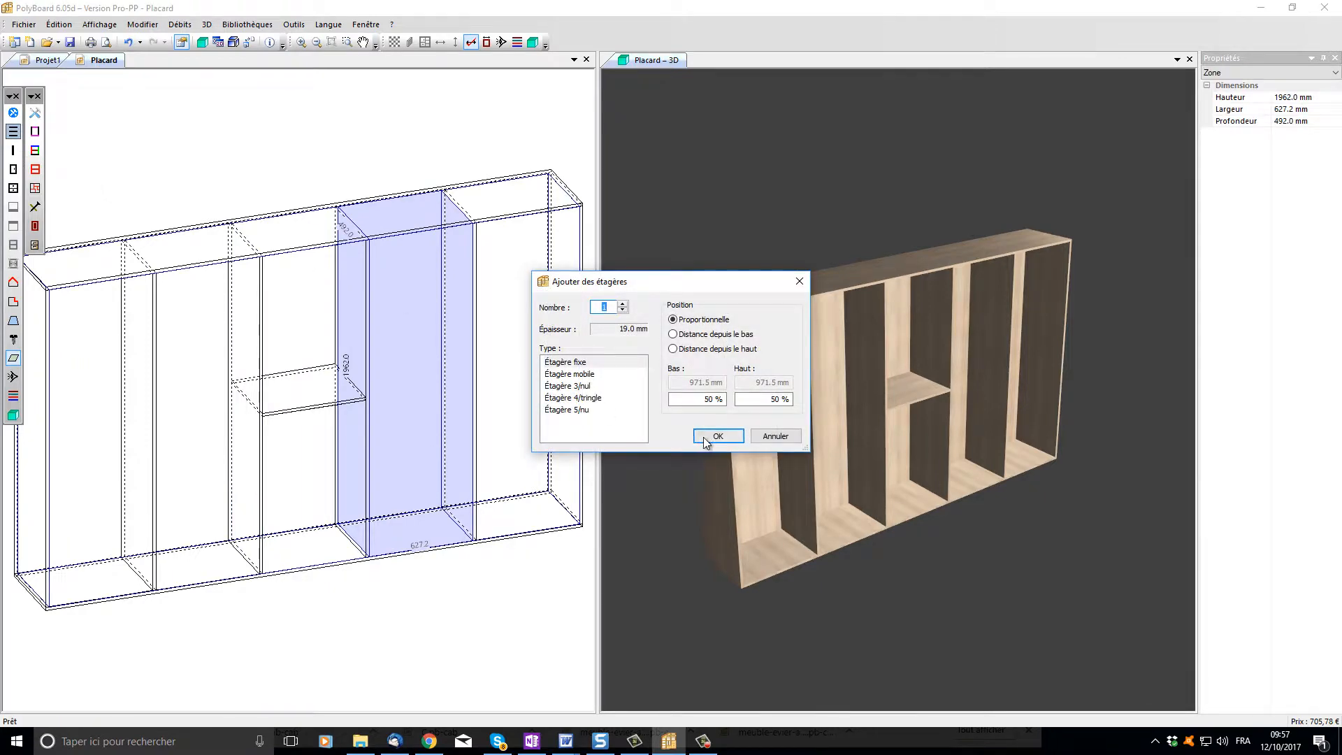
pyautogui.click(703, 436)
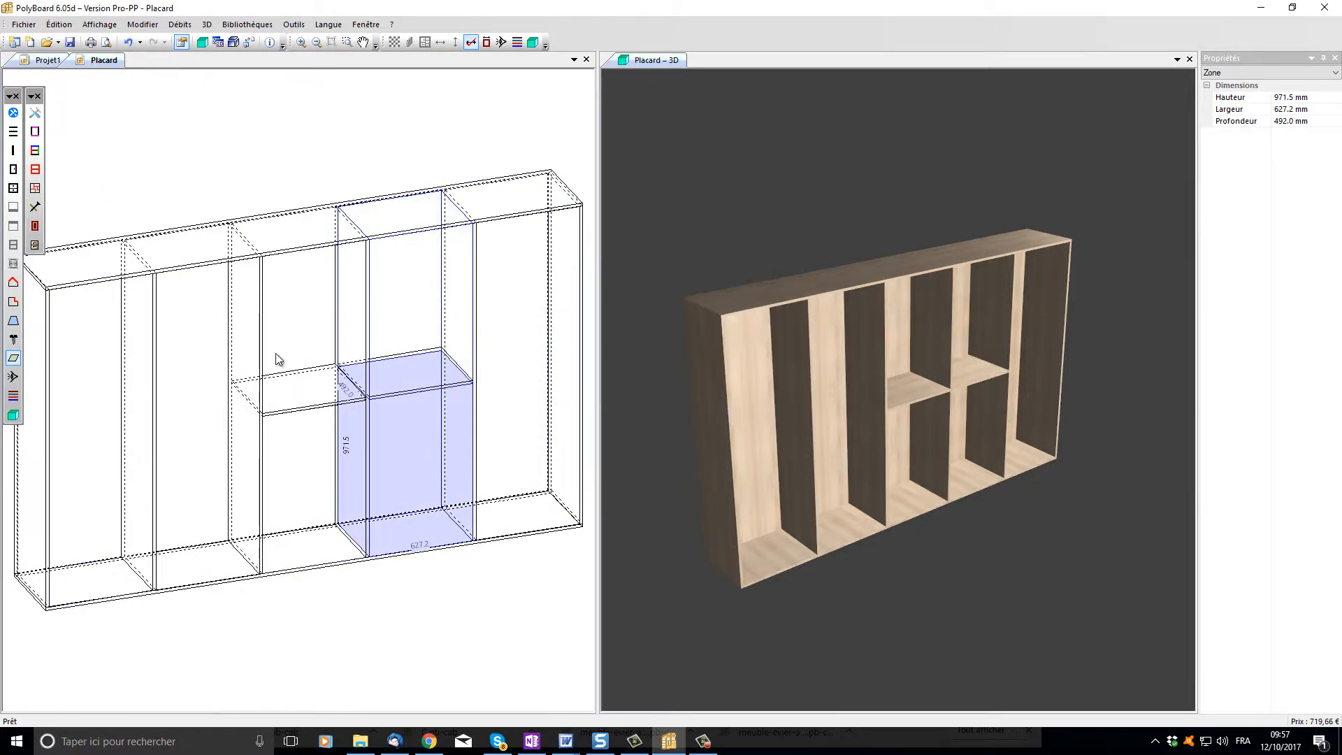
pyautogui.click(13, 169)
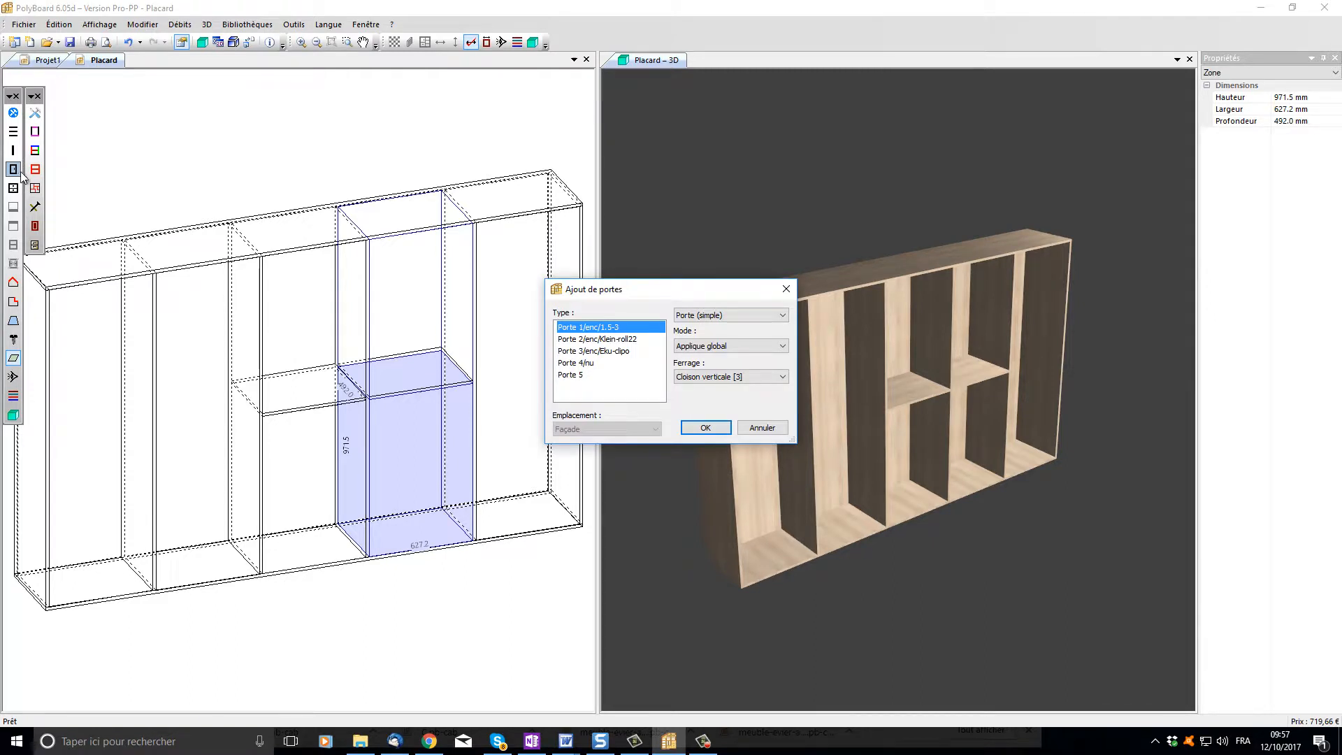
pyautogui.click(706, 428)
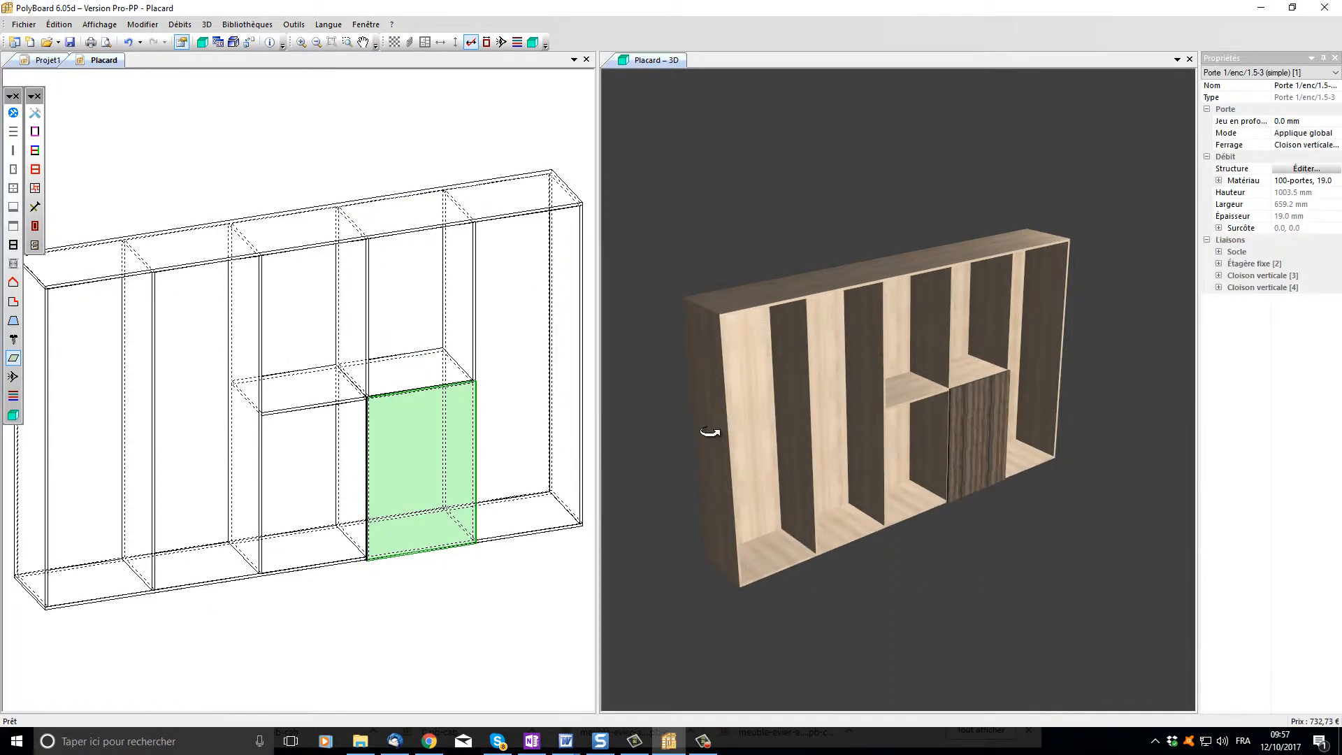
# Step: Add three Tiroir 1/400 drawers in Applique global mode to the zone below the middle compartment's shelf
pyautogui.click(316, 444)
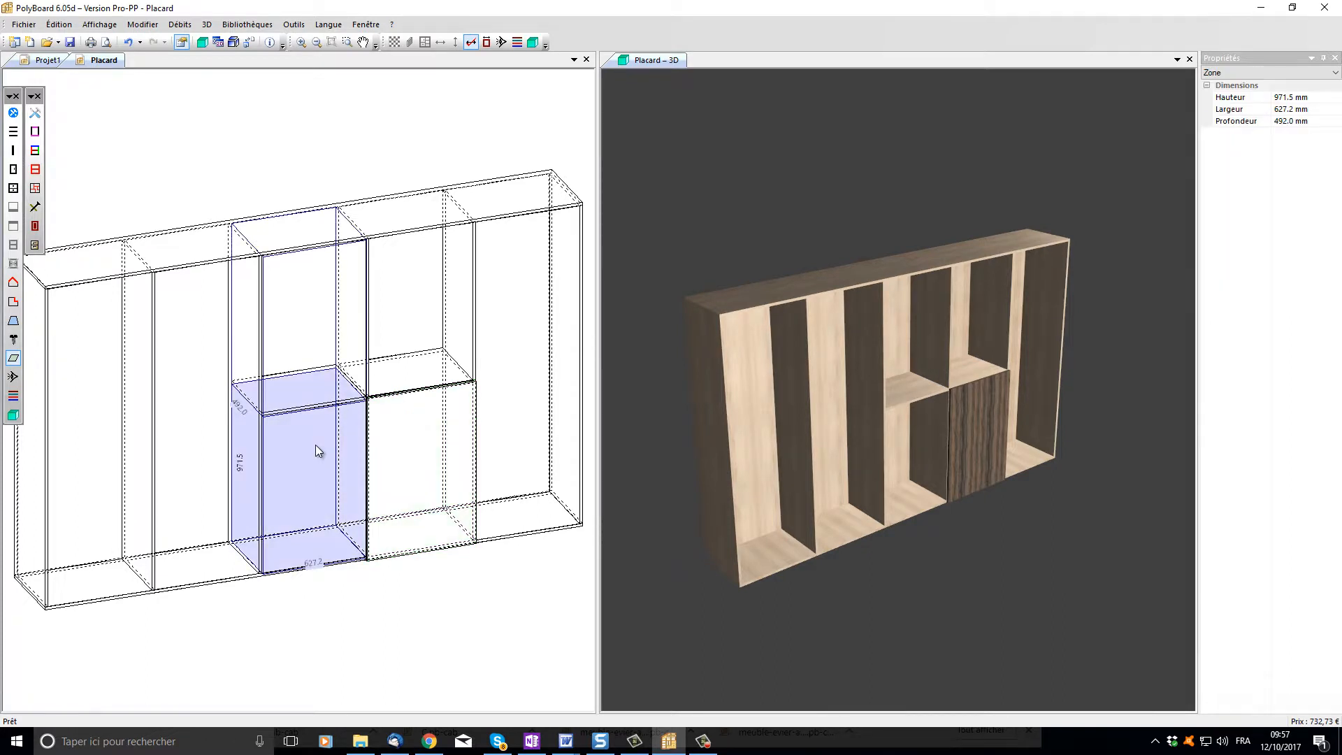
pyautogui.click(16, 189)
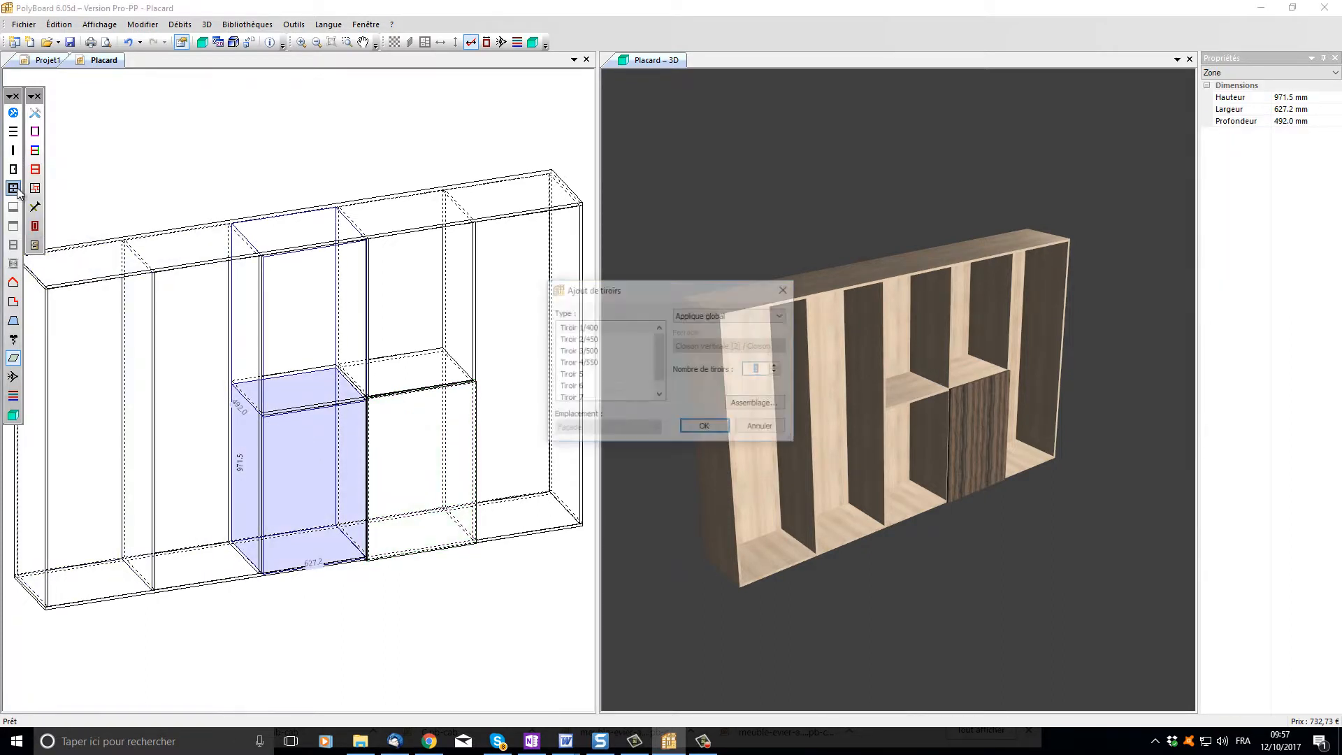
pyautogui.click(777, 366)
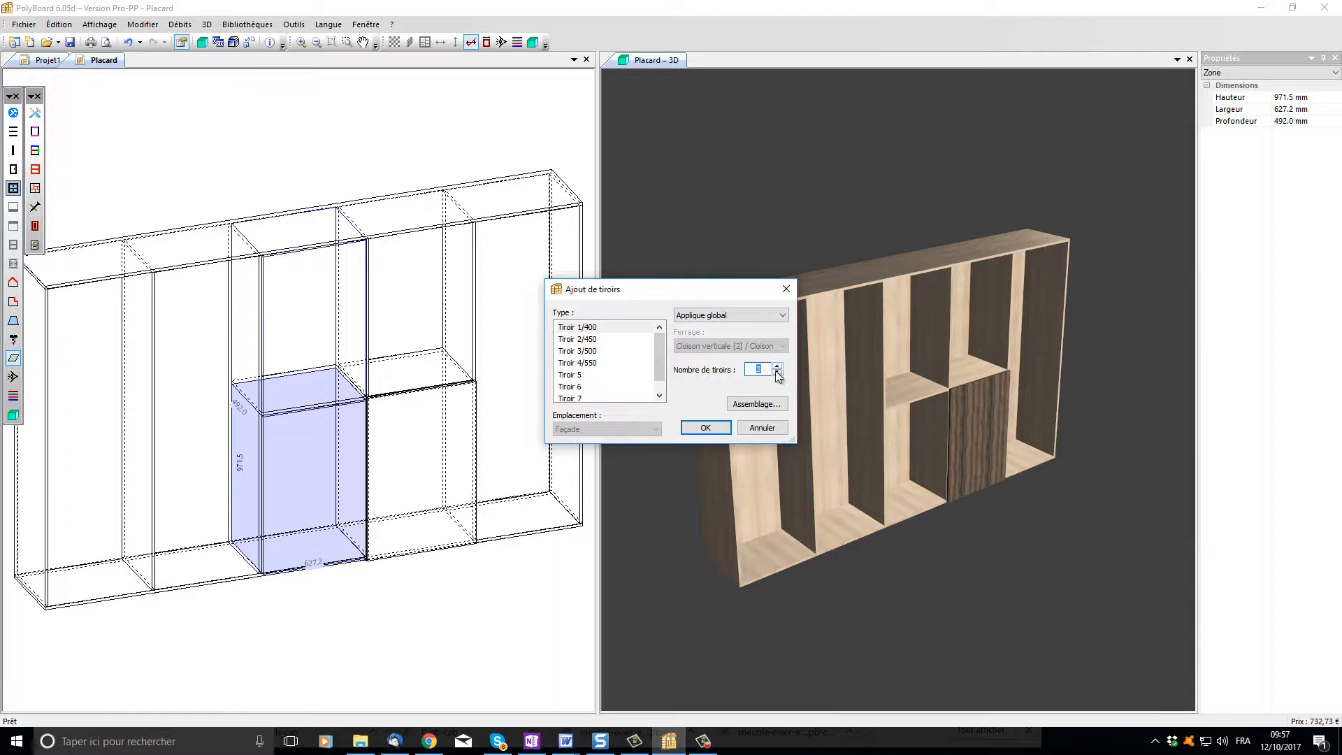
pyautogui.click(705, 427)
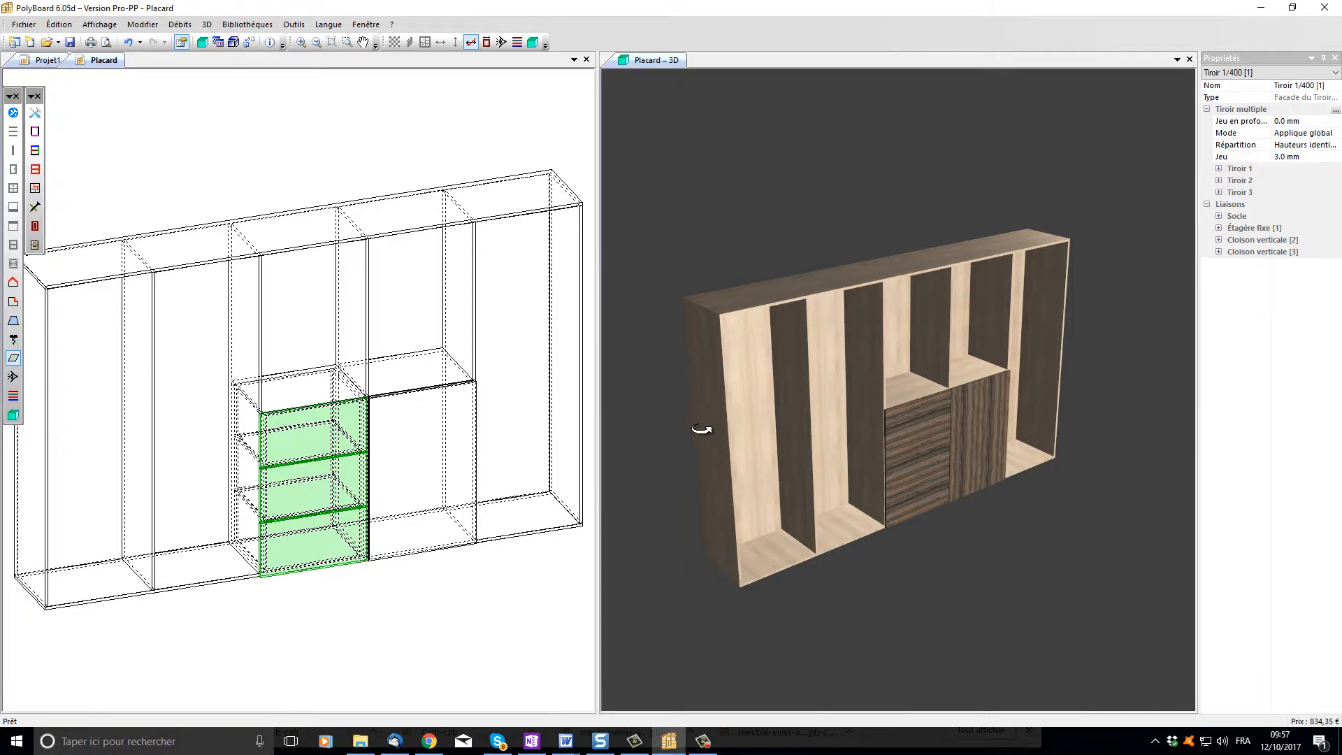
# Step: Add four evenly spaced movable shelves (Étagère mobile) in the leftmost compartment
pyautogui.click(107, 358)
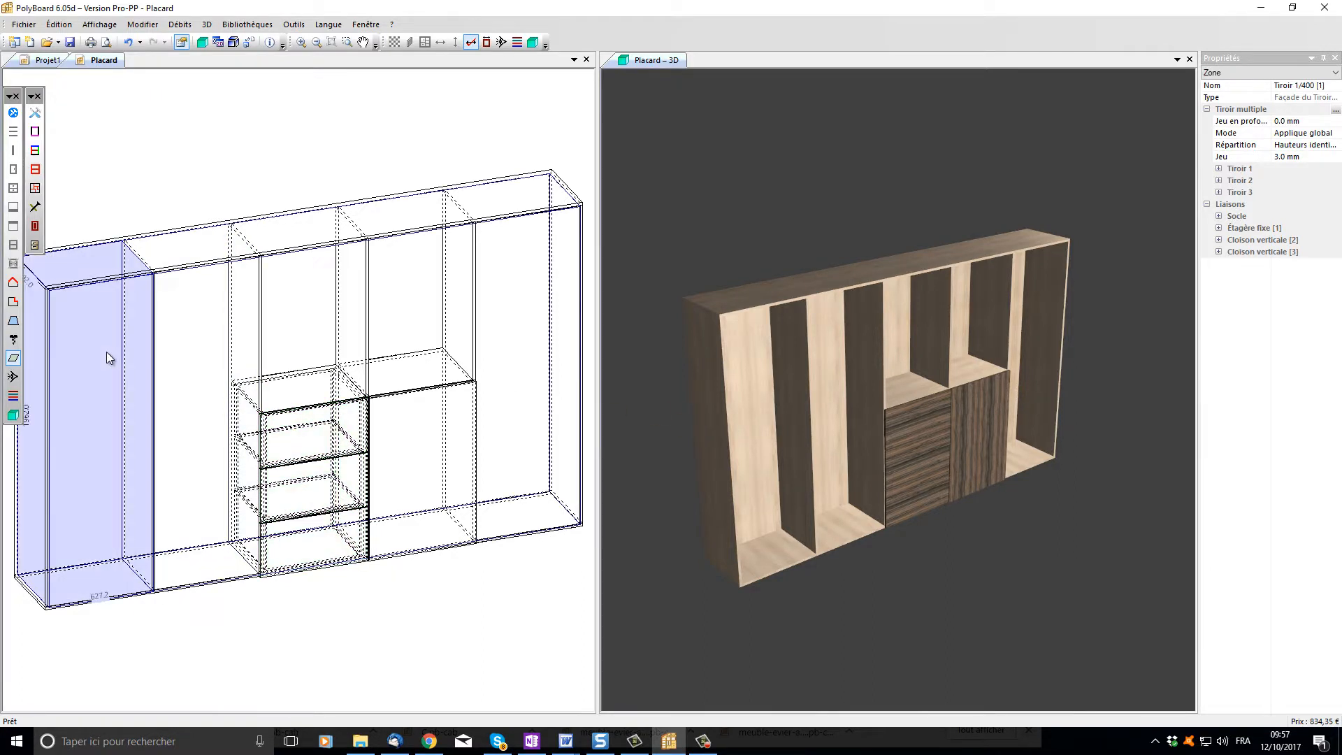
pyautogui.click(13, 131)
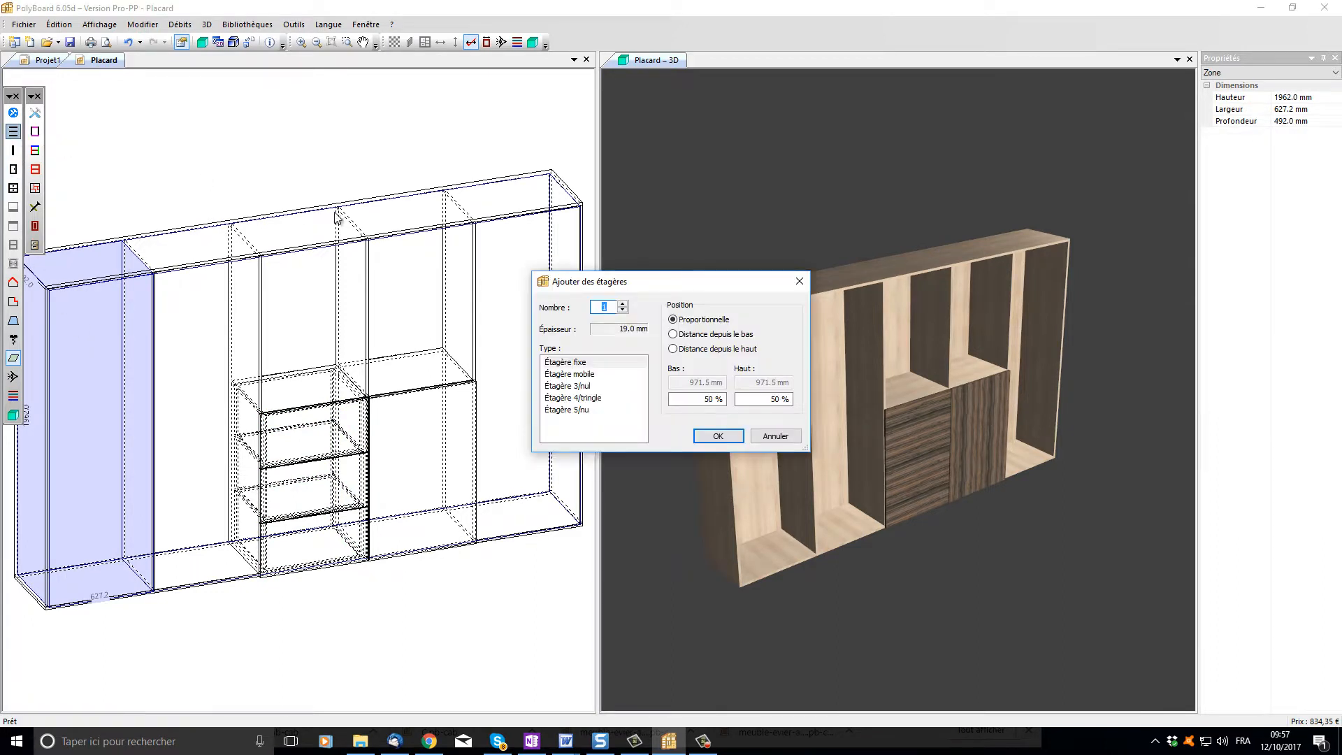
pyautogui.click(563, 375)
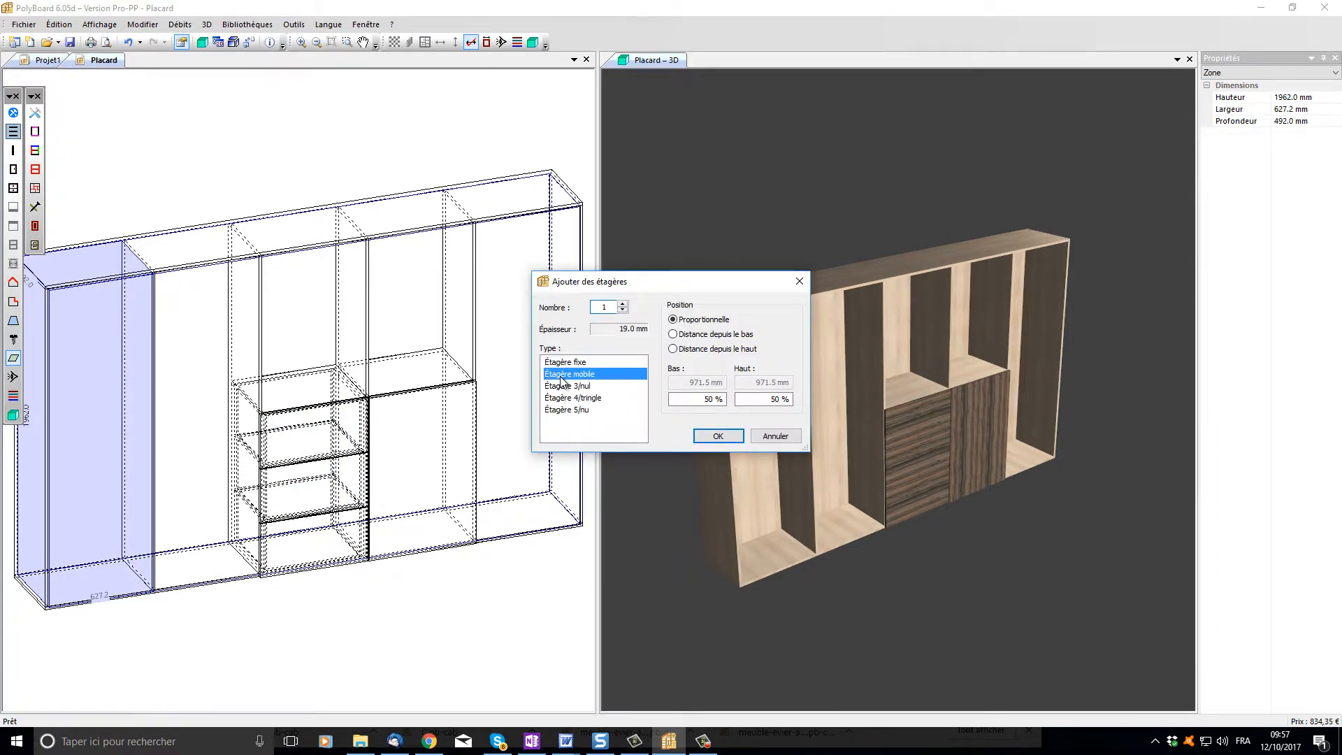
pyautogui.click(623, 304)
pyautogui.click(623, 305)
pyautogui.click(624, 305)
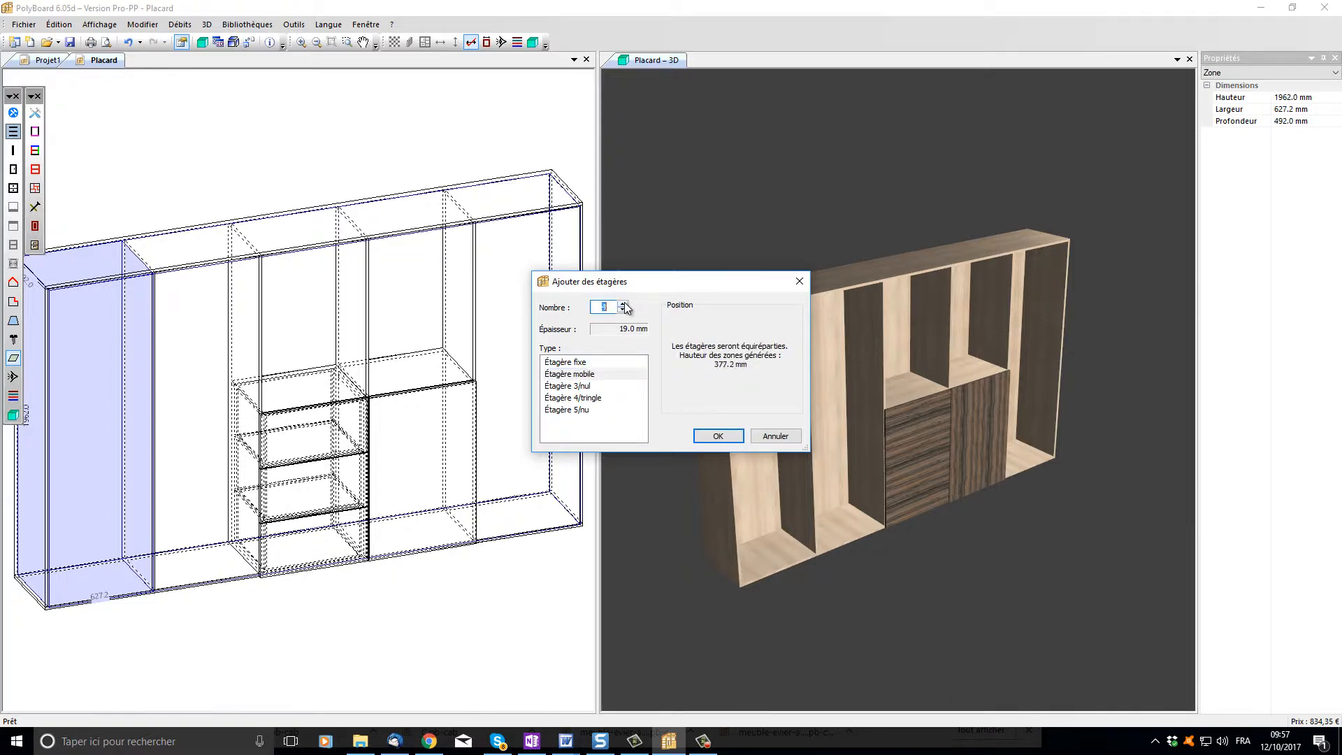
pyautogui.click(716, 436)
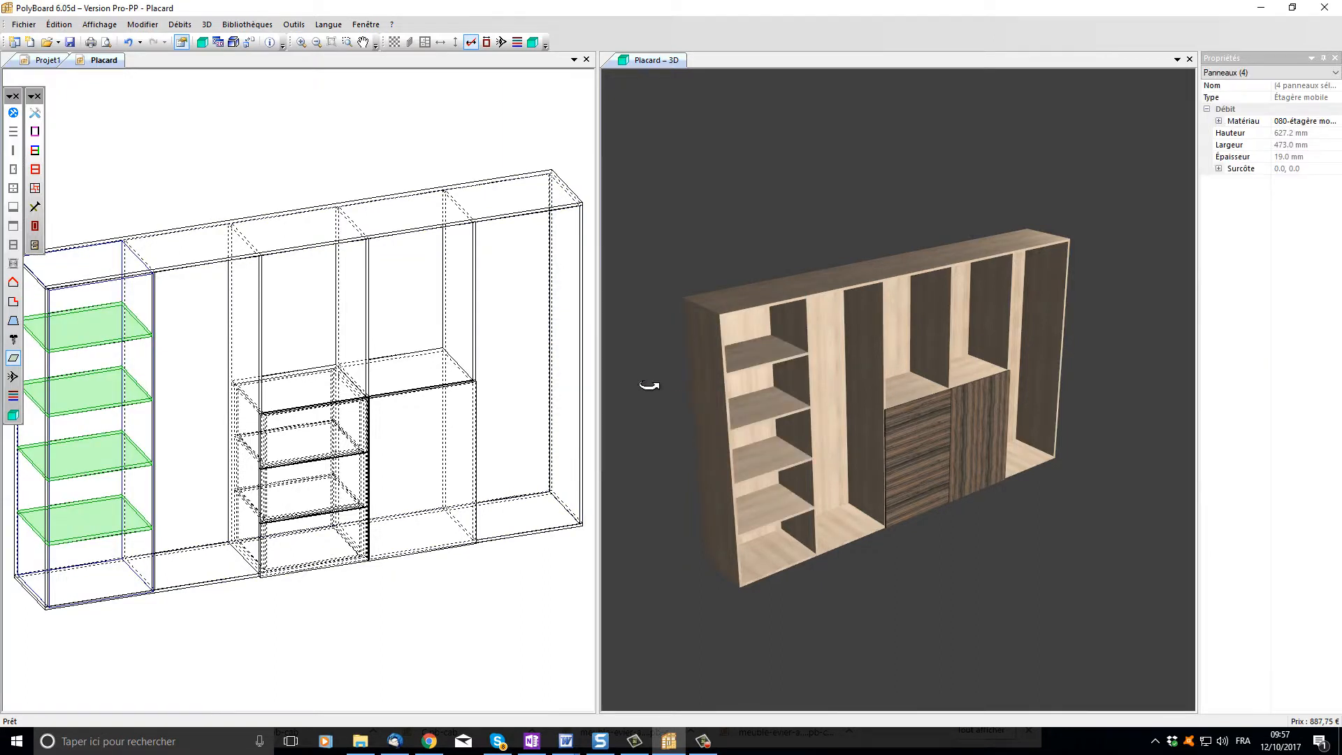
# Step: Add four evenly spaced movable shelves (Étagère mobile) in the rightmost compartment
pyautogui.click(514, 296)
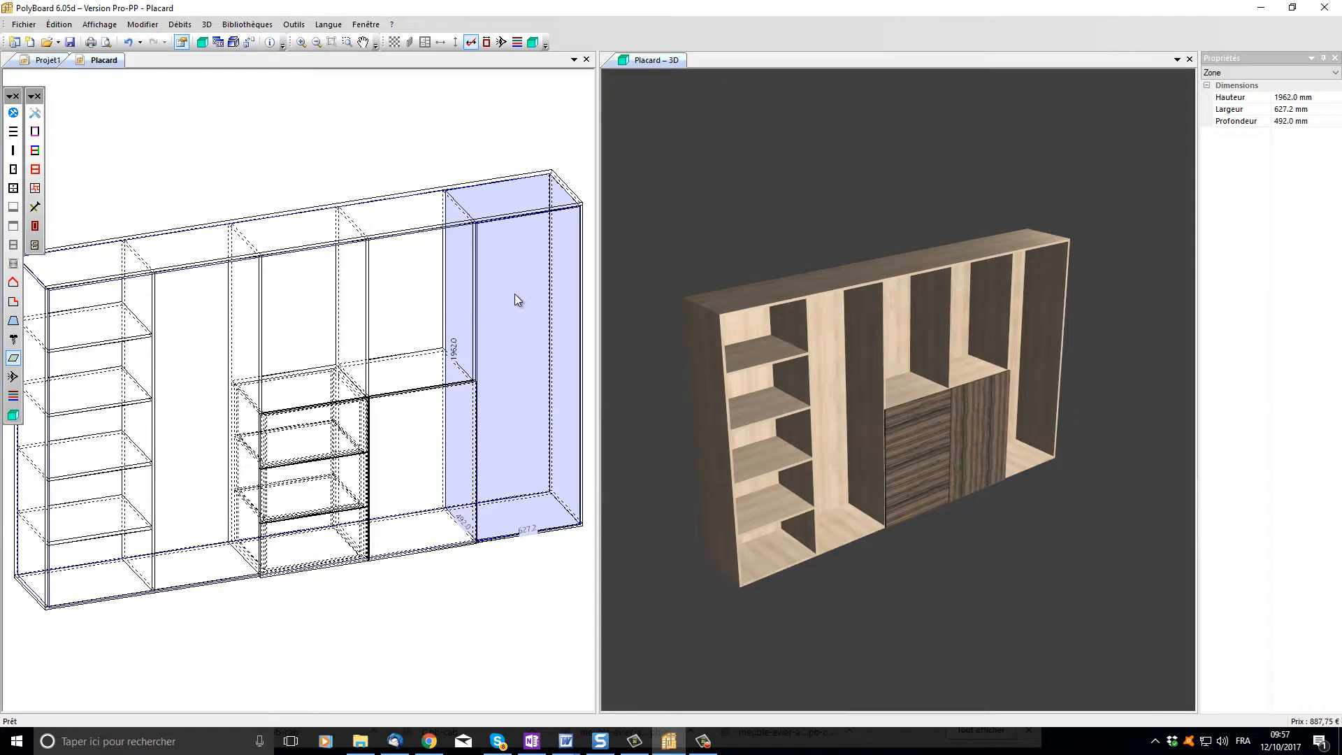
pyautogui.click(13, 132)
pyautogui.click(566, 374)
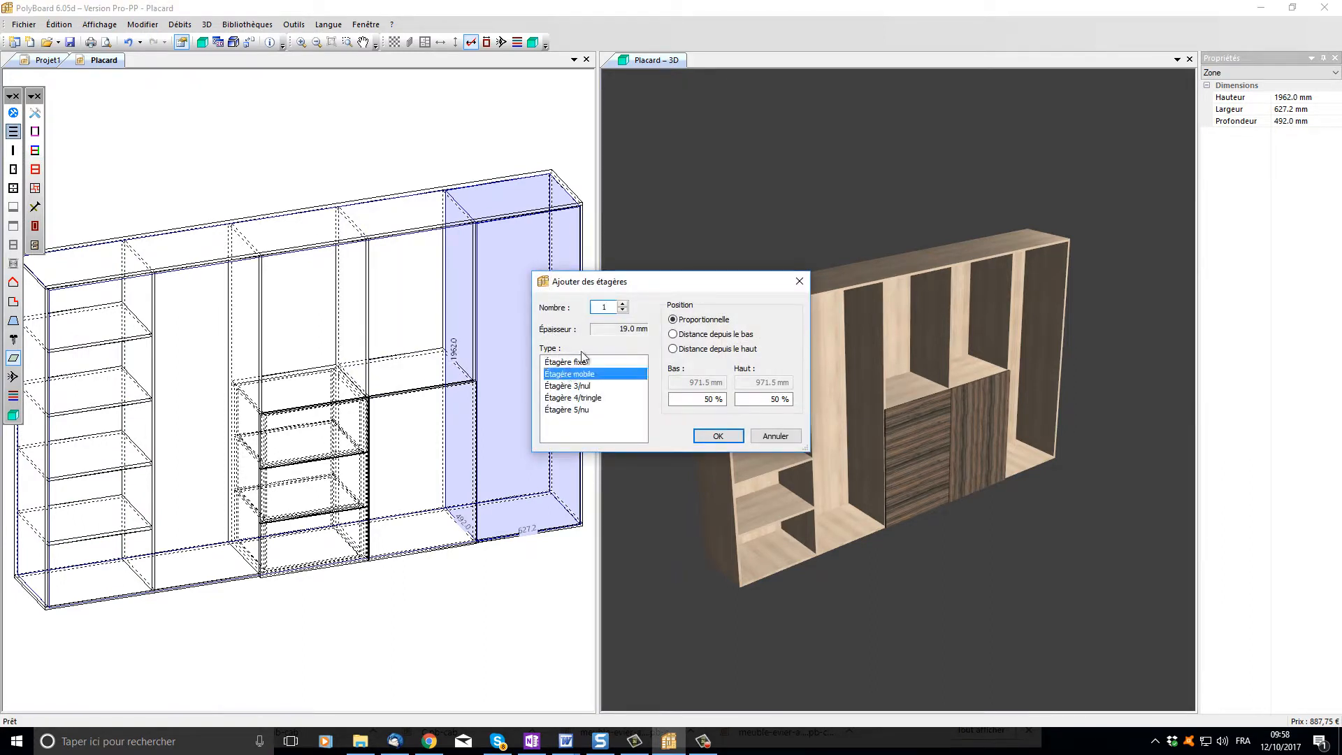
pyautogui.click(622, 304)
pyautogui.click(623, 305)
pyautogui.click(623, 305)
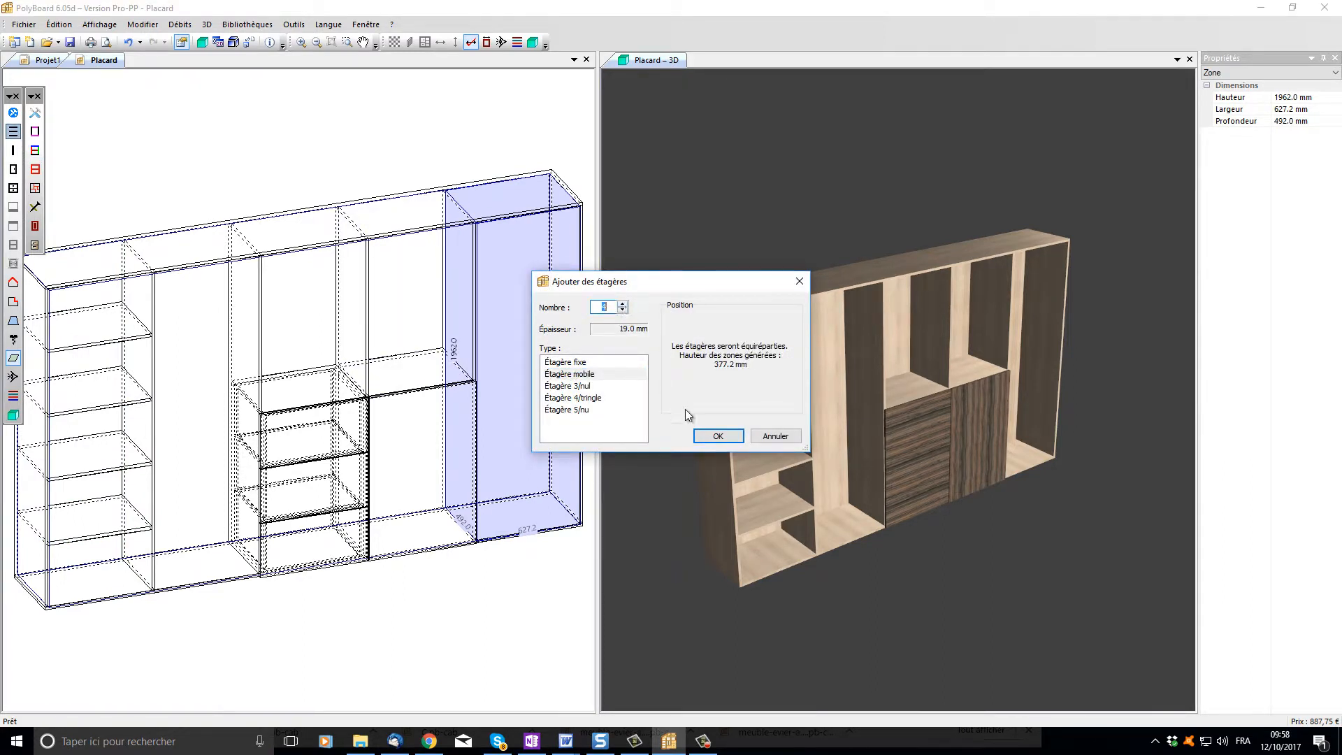
pyautogui.click(718, 436)
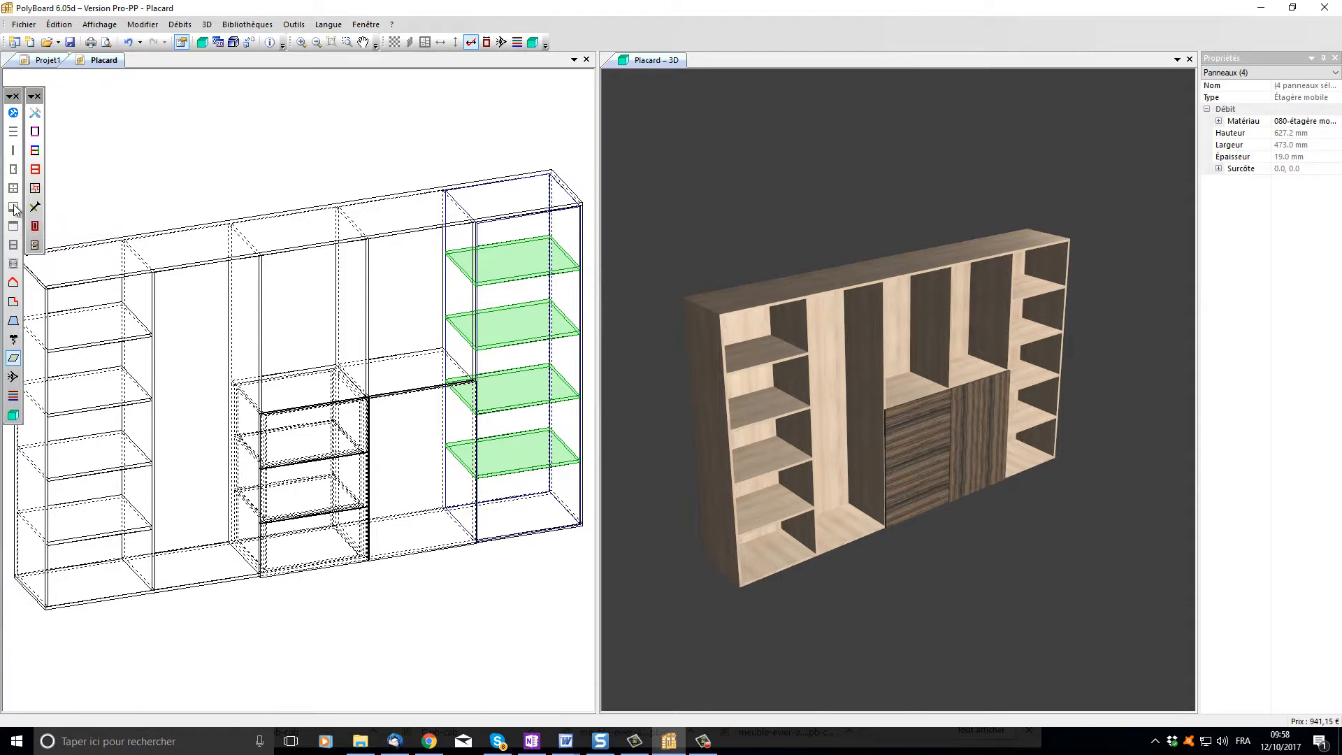
# Step: Set the whole cupboard's plinth elevation (Élévation) to 100 mm
pyautogui.click(432, 596)
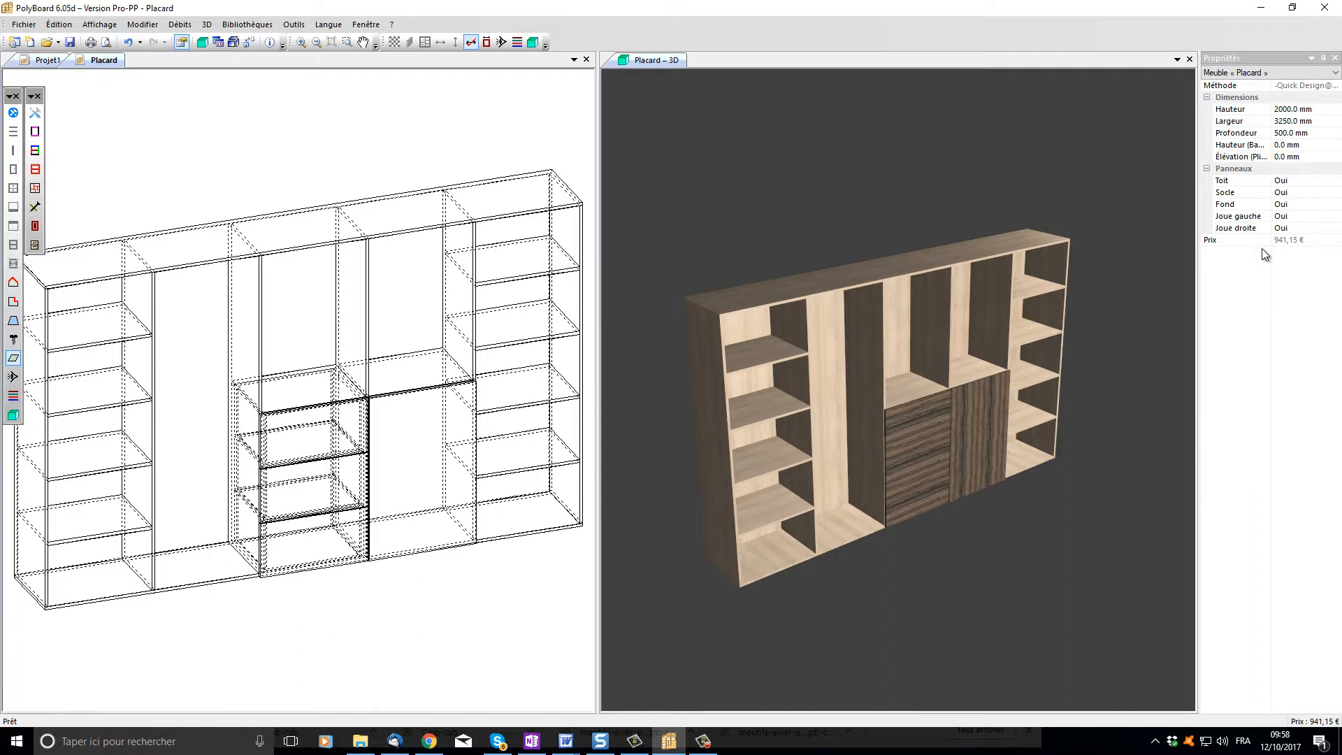
pyautogui.click(1289, 157)
pyautogui.write('100')
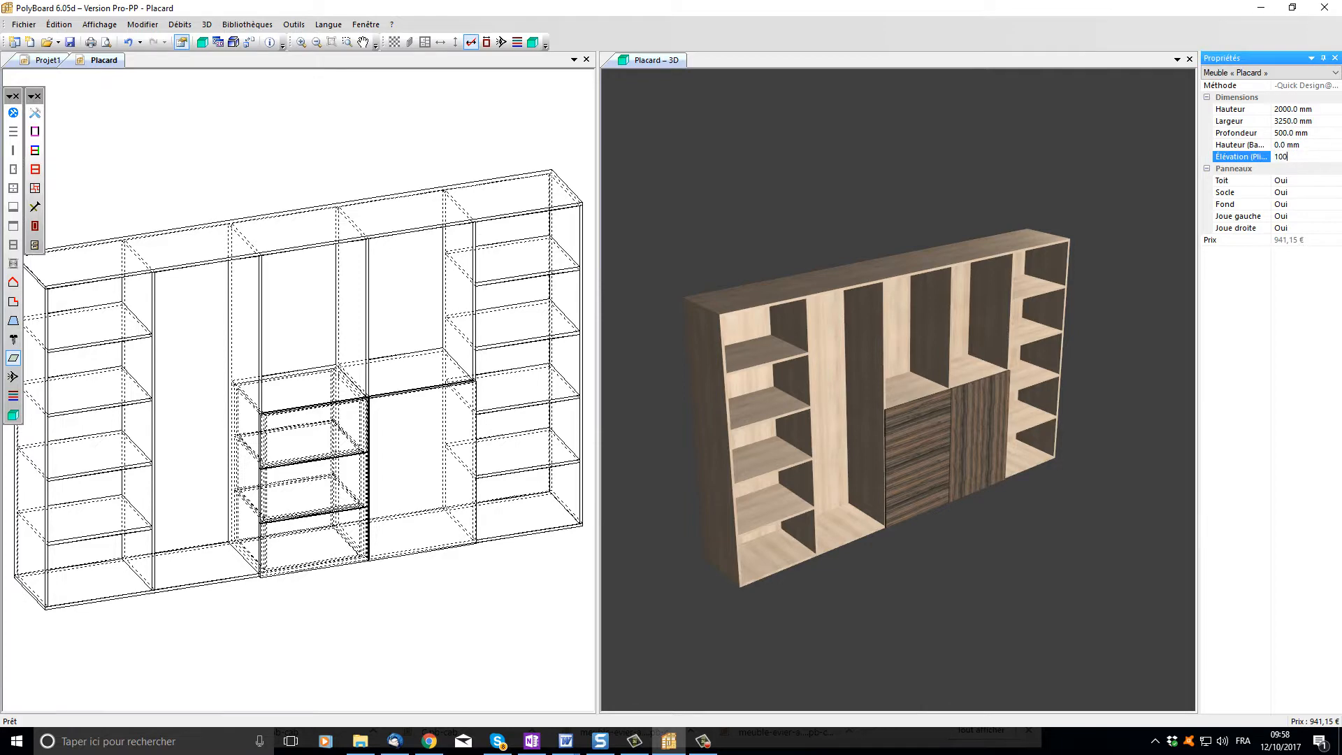
pyautogui.press('Return')
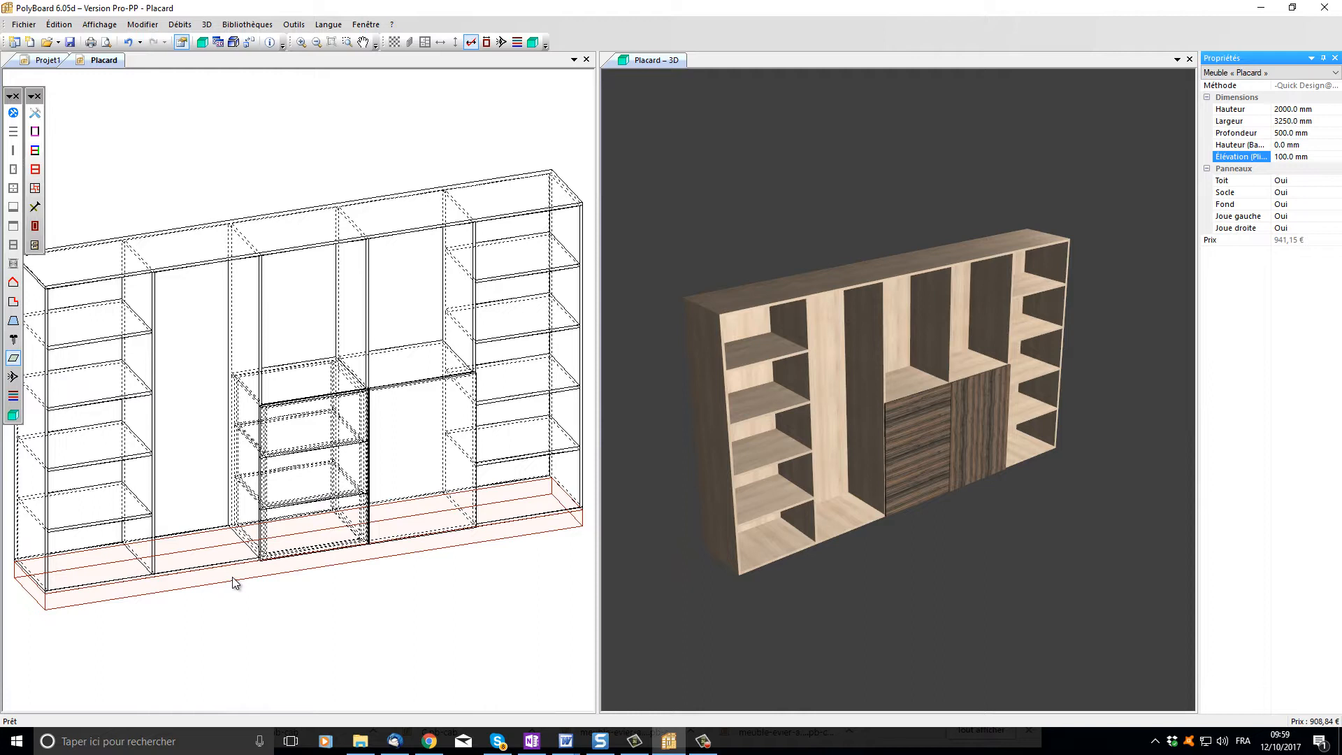
# Step: Add a Plinthe 1 plinth on the Façade side of the zone beneath the cupboard, with a 0.0 mm setback
pyautogui.click(233, 577)
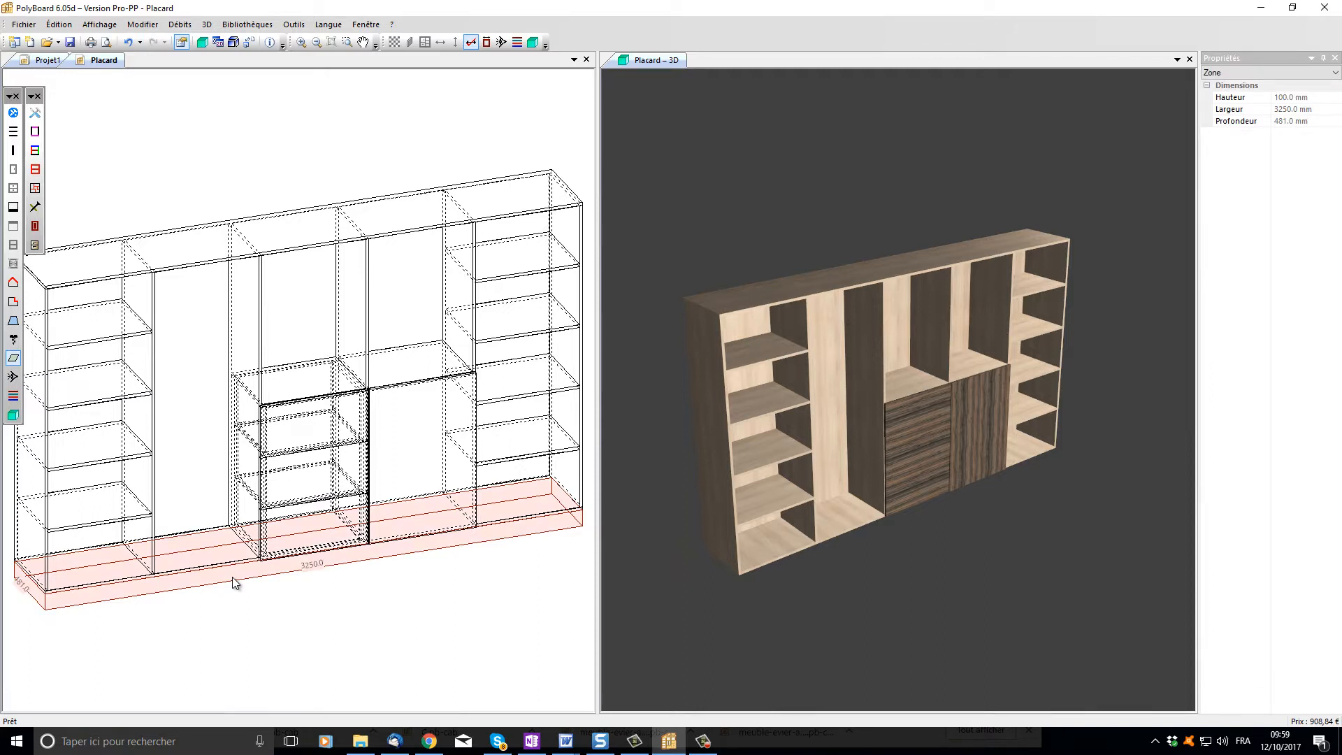
pyautogui.click(13, 207)
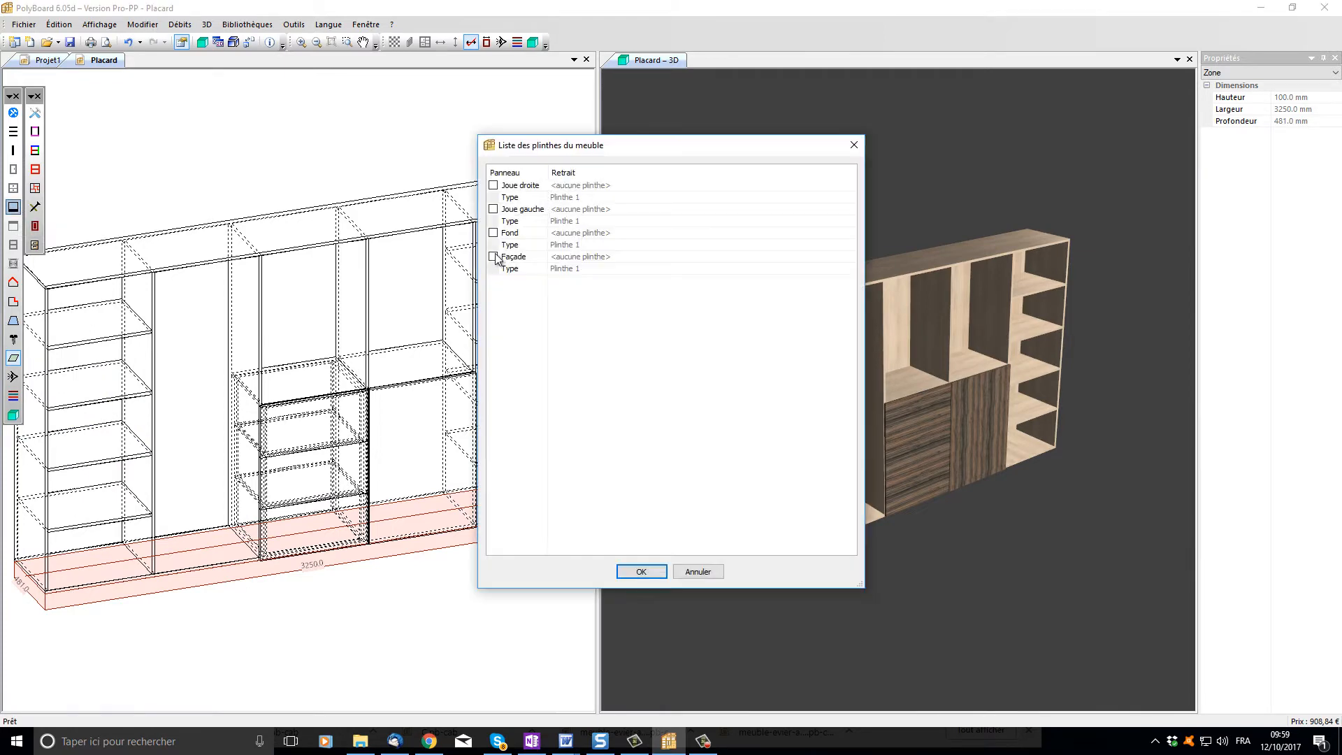
pyautogui.click(493, 256)
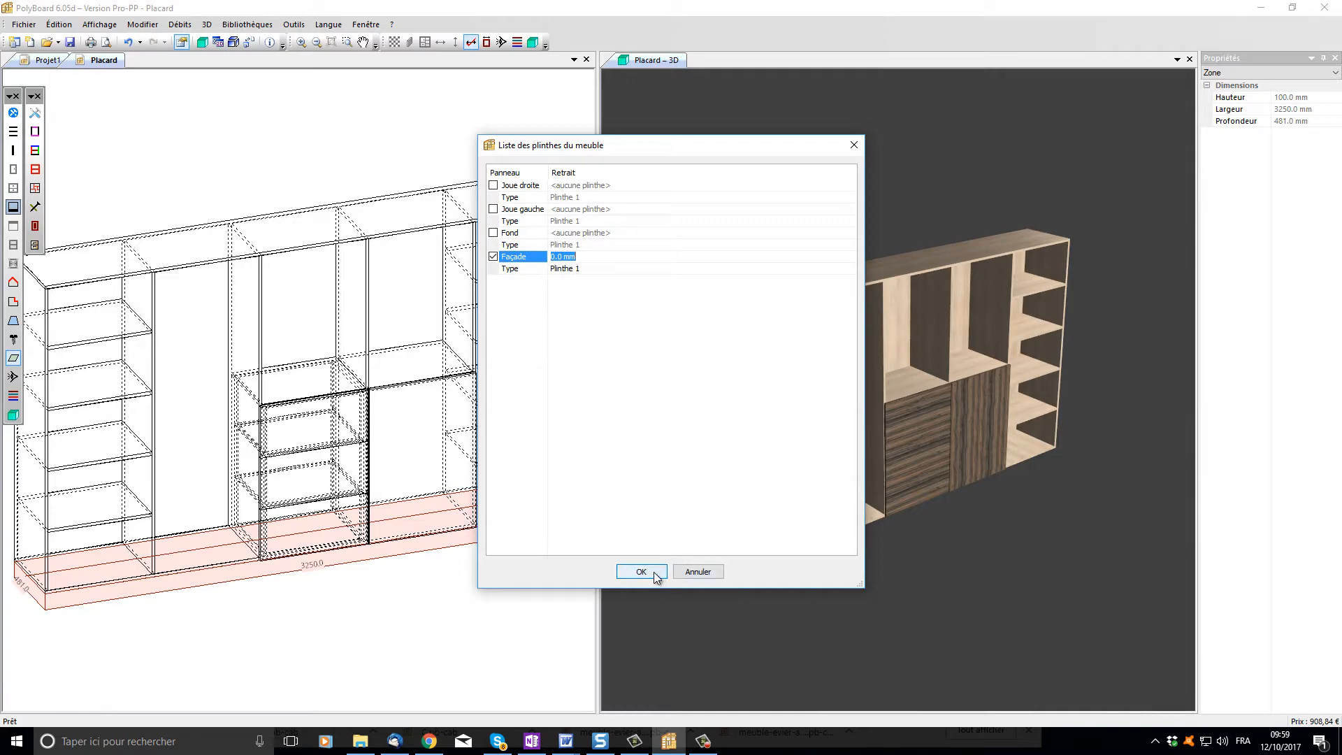
pyautogui.click(641, 571)
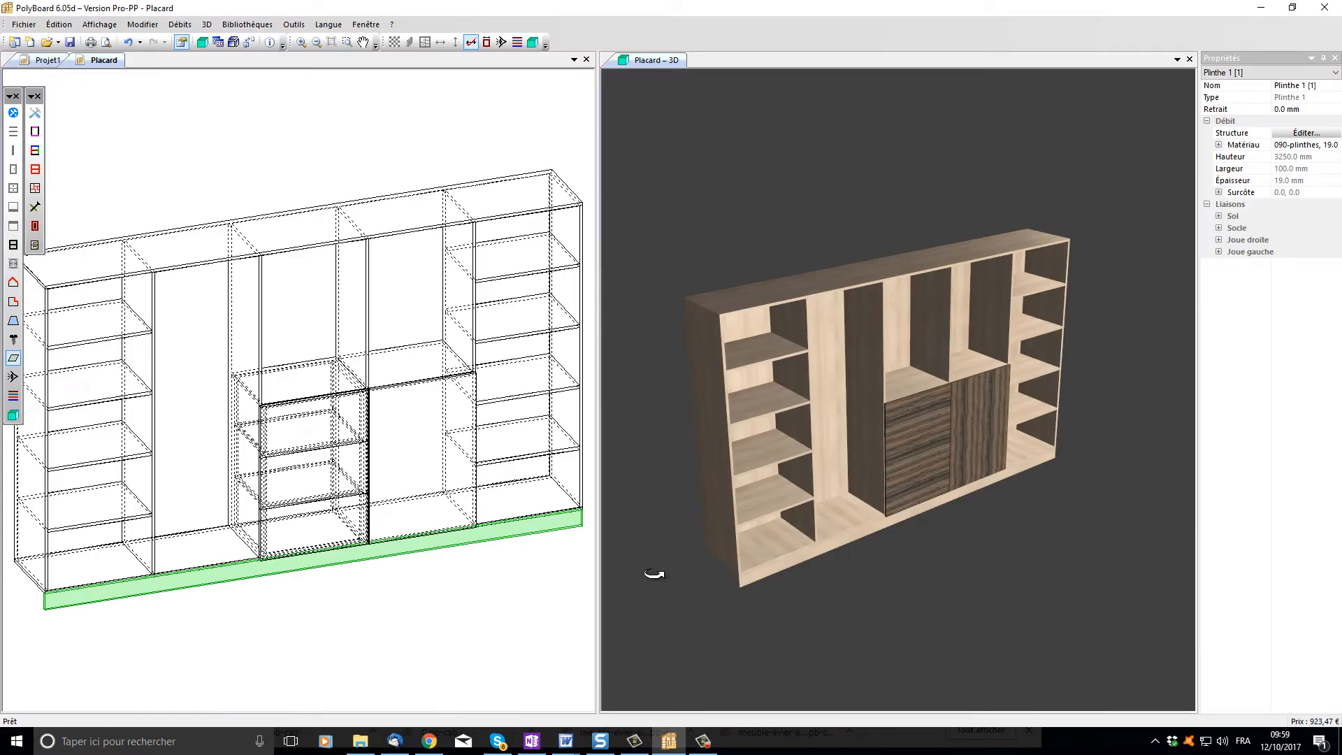
# Step: Close the cupboard design, saving the changes in its model, and open the 3D view of the whole project
pyautogui.click(587, 60)
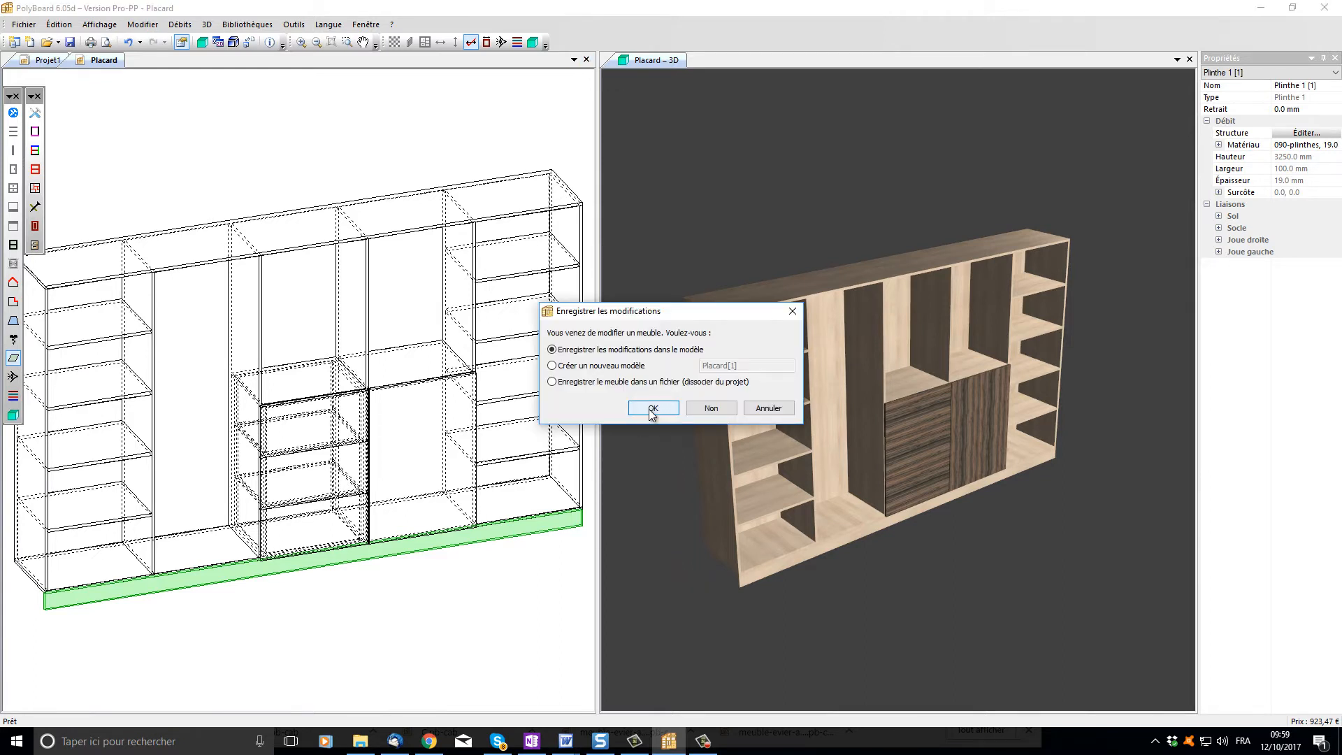
pyautogui.click(652, 409)
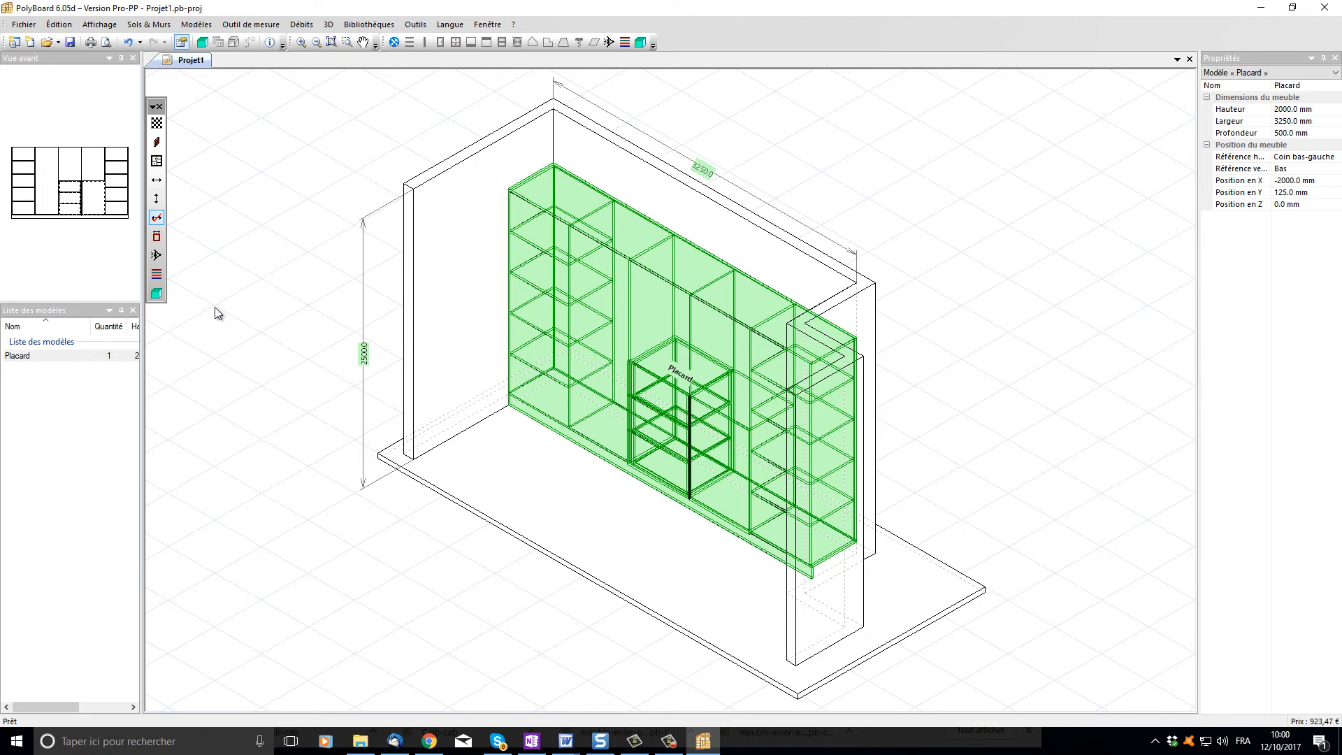
pyautogui.click(156, 293)
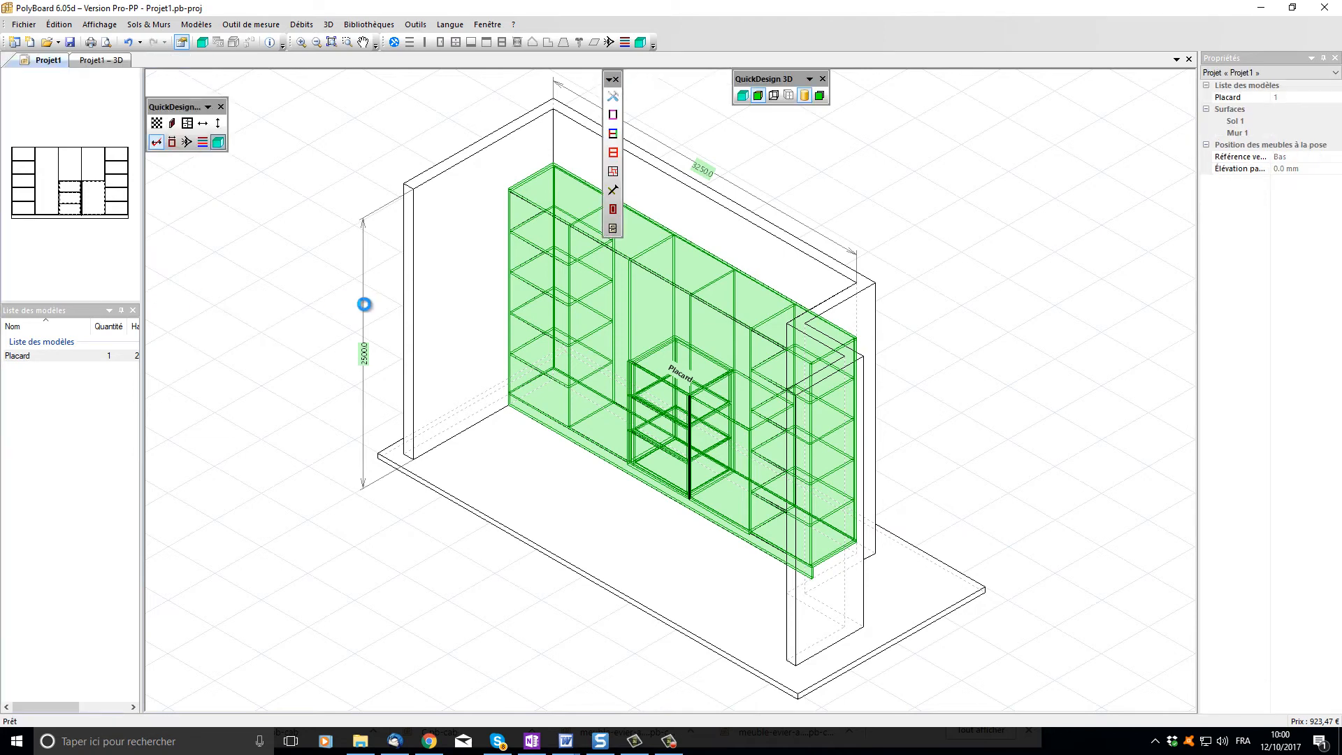